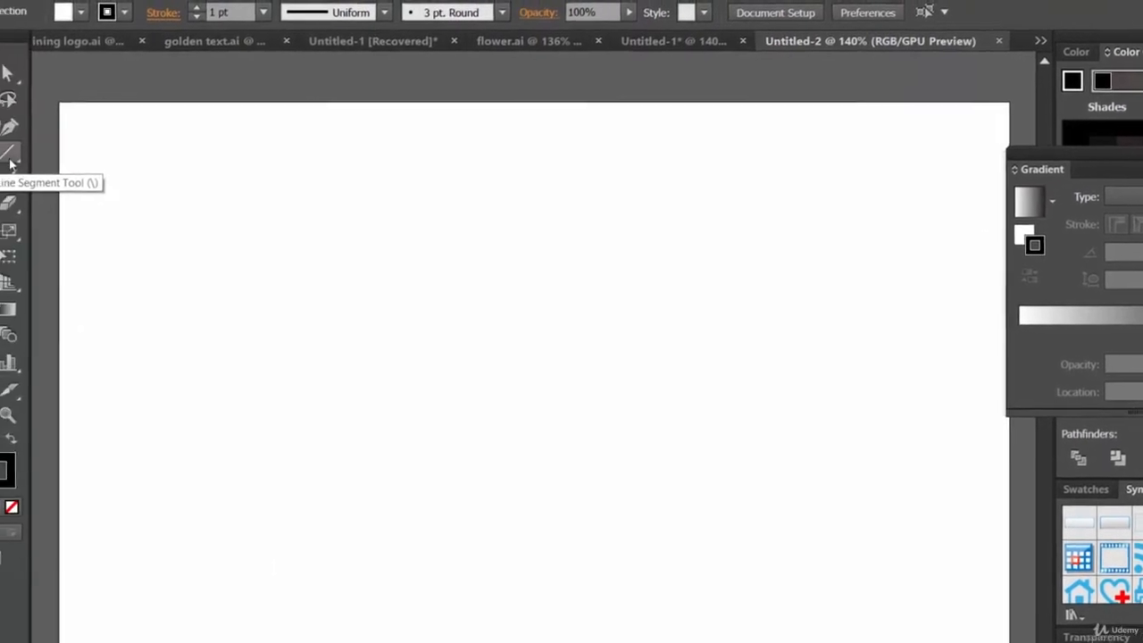
click(32, 182)
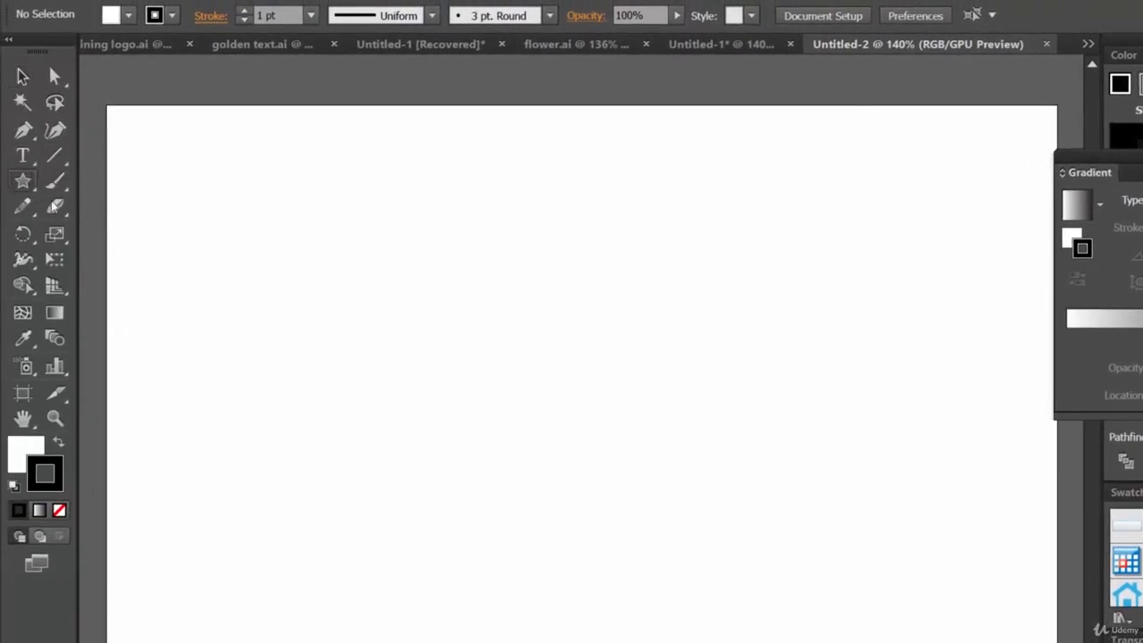
drag(450, 234, 565, 344)
key(a)
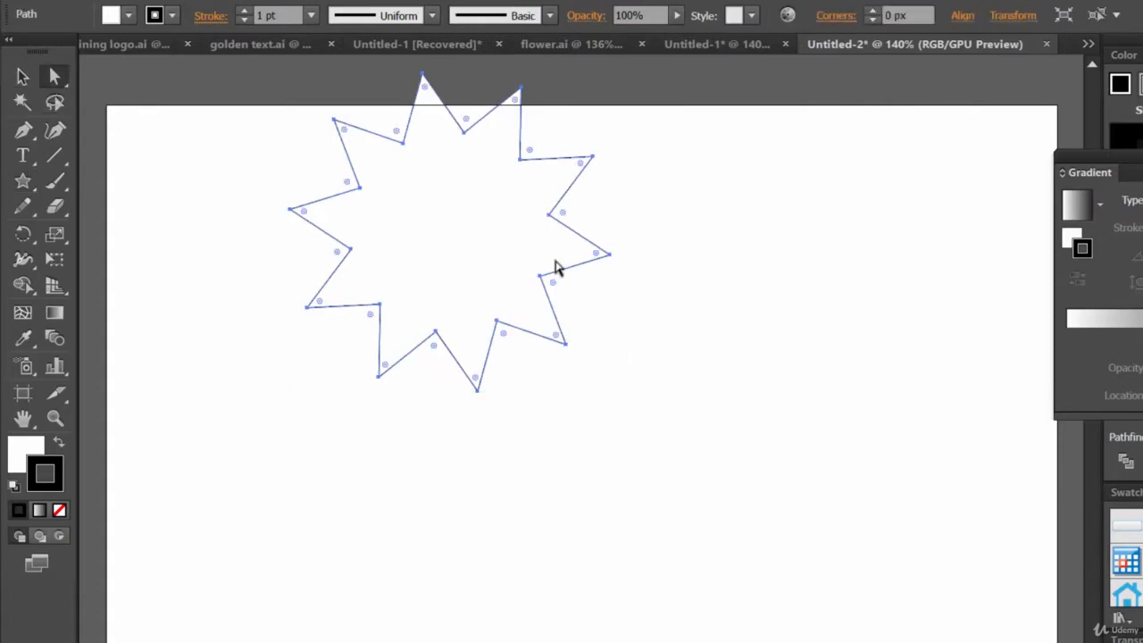
drag(456, 206, 574, 332)
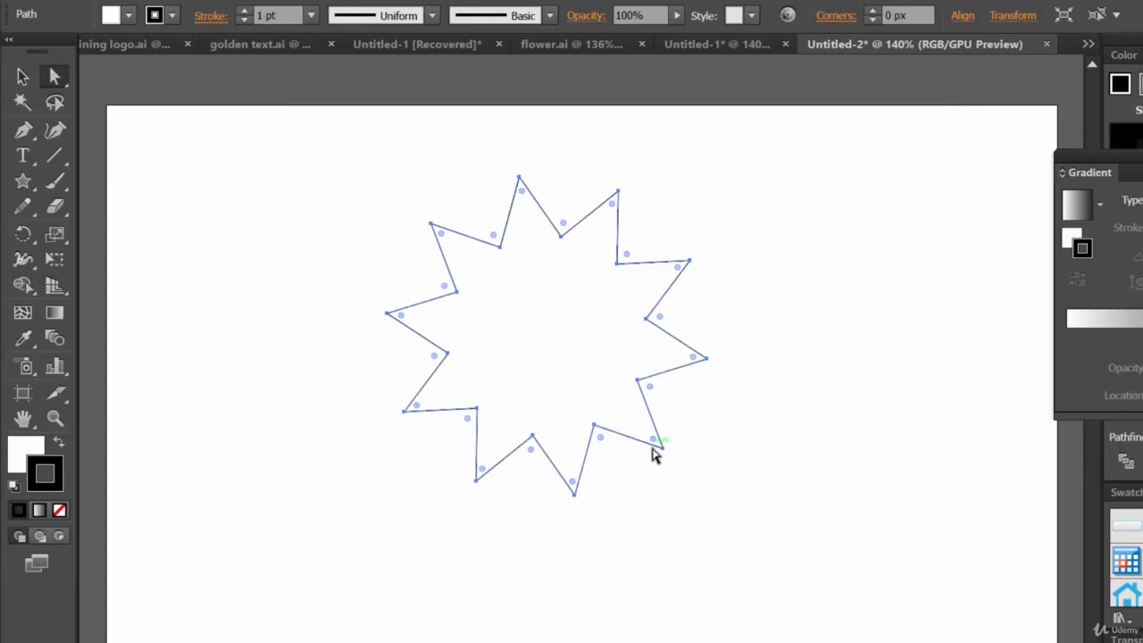
key(Delete)
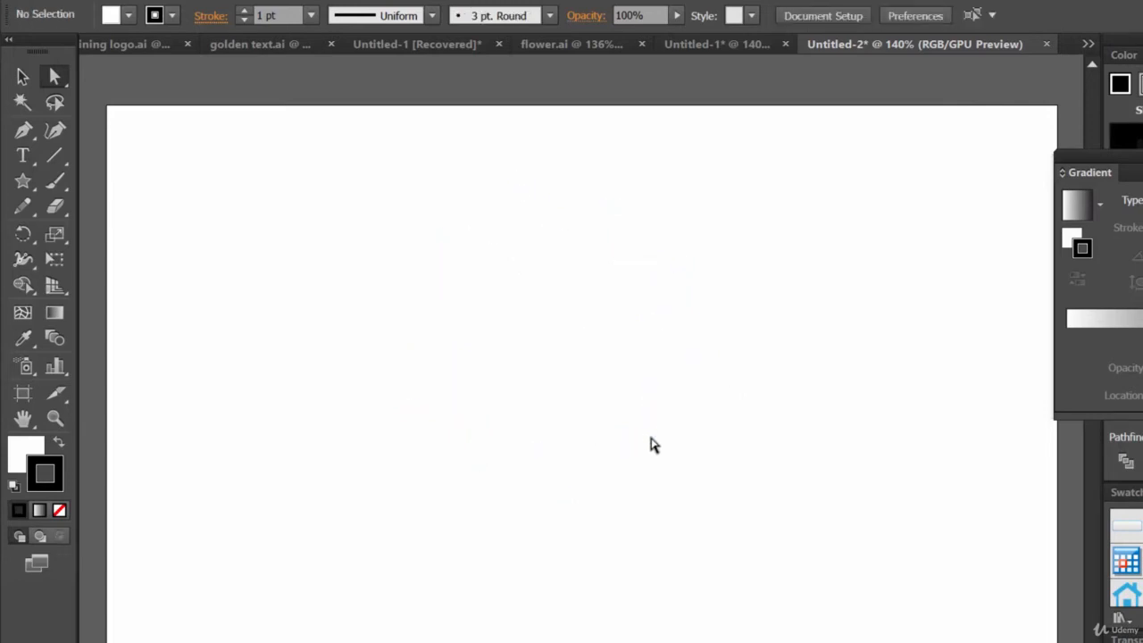
Draw an eight-pointed star about 297 px across on the upper part of the artboard and set its fill to None
click(23, 131)
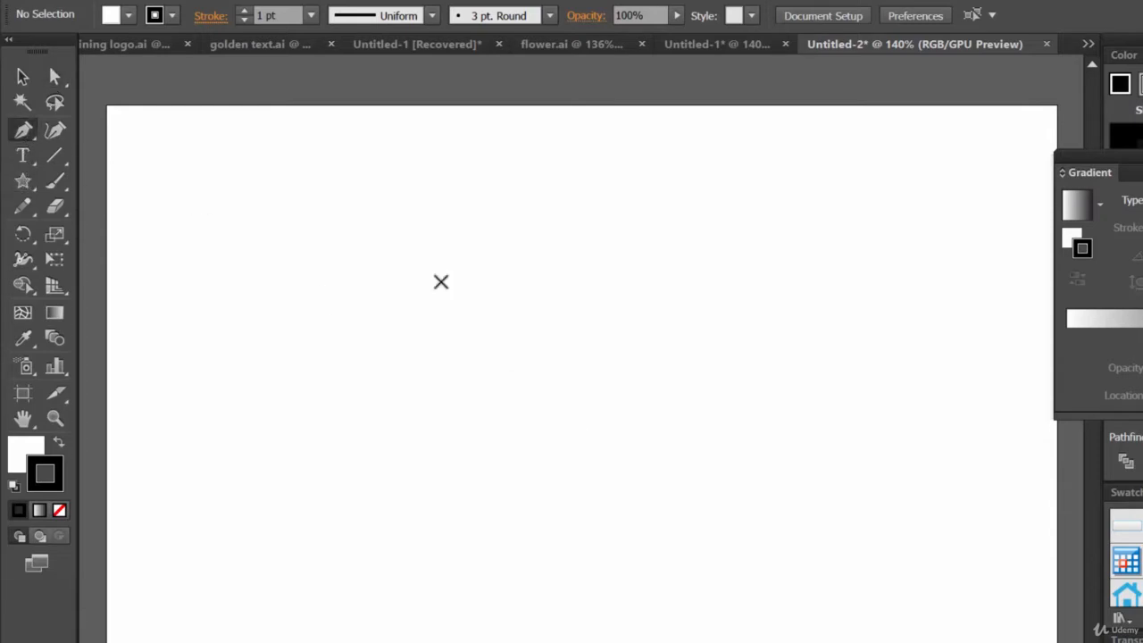
click(22, 181)
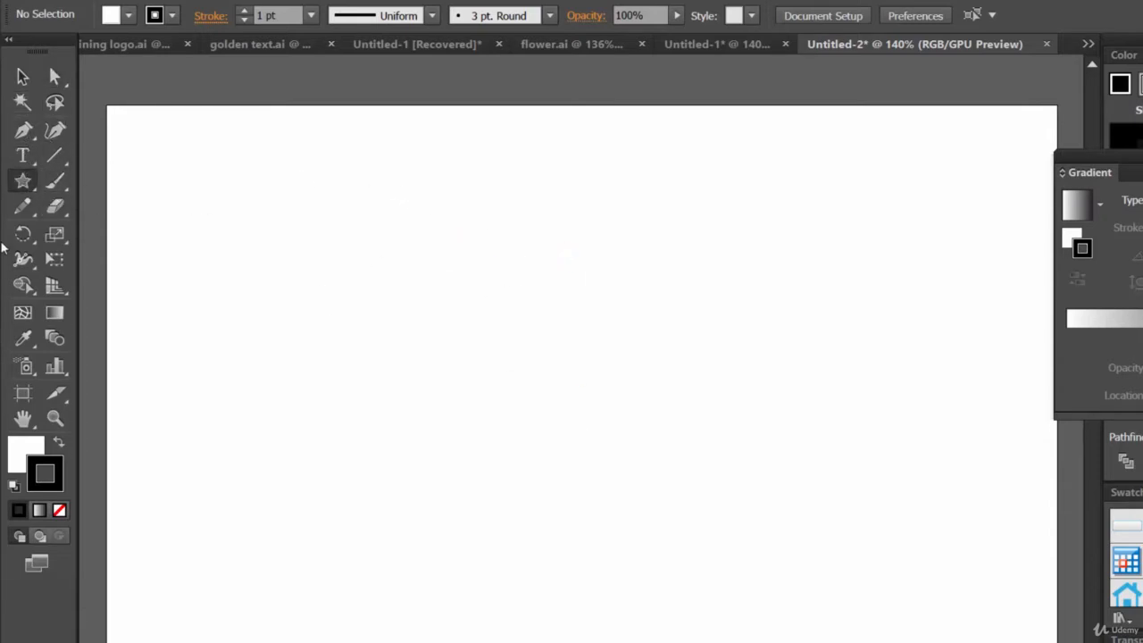
drag(411, 187, 543, 286)
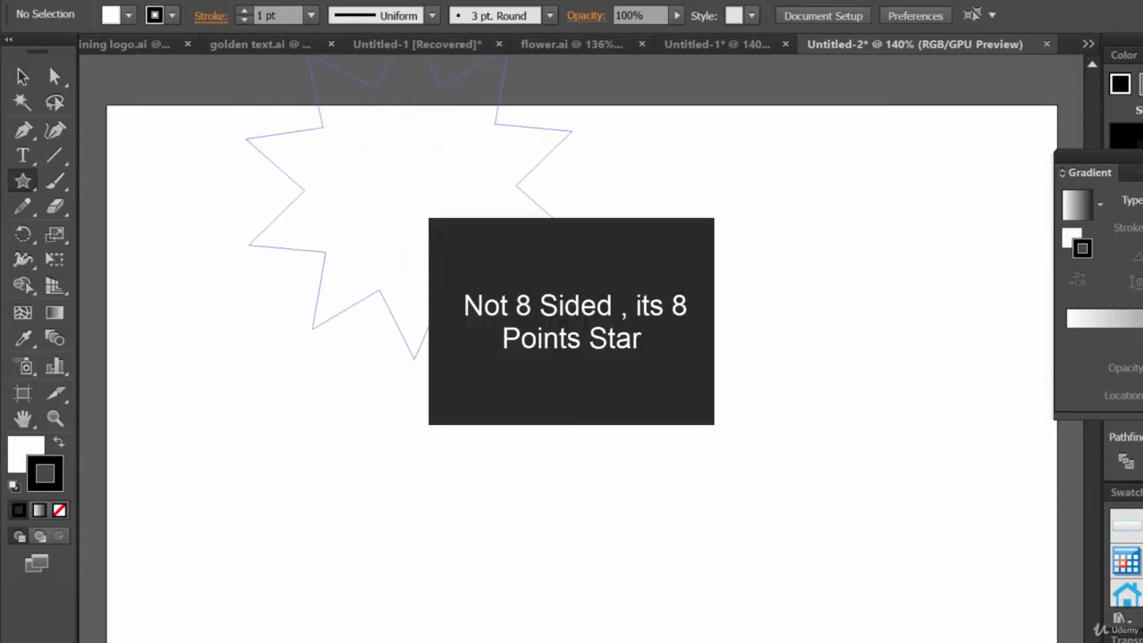
drag(515, 324, 618, 432)
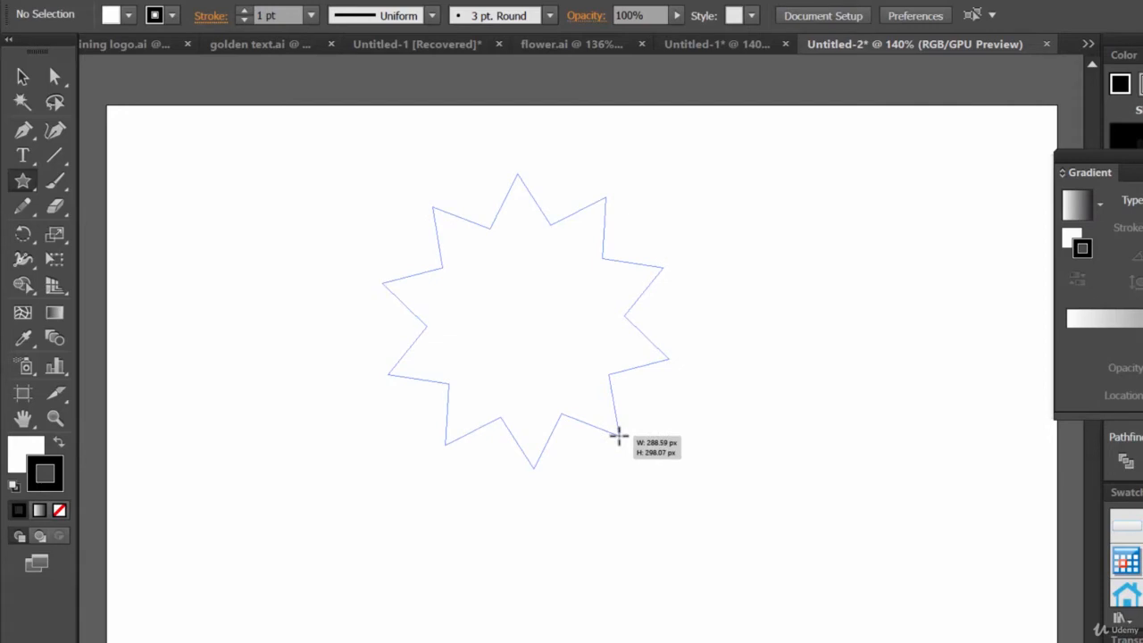
key(Down)
key(Down)
drag(618, 435, 618, 435)
click(128, 15)
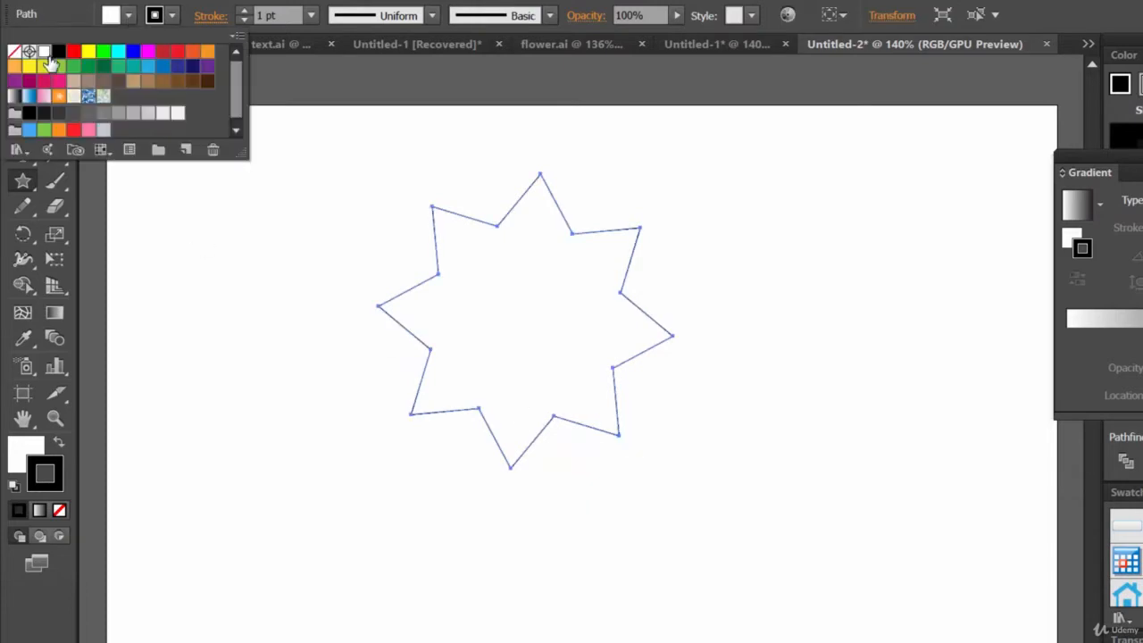
click(15, 51)
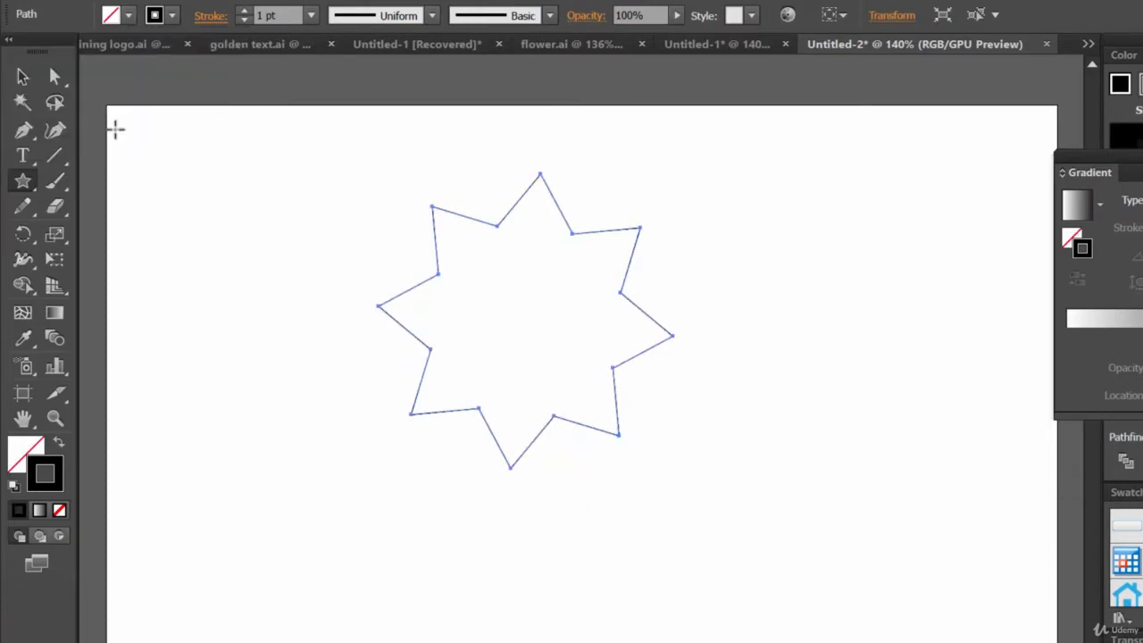
Convert all of the star's anchor points to smooth so its tips and inner corners become rounded
click(54, 76)
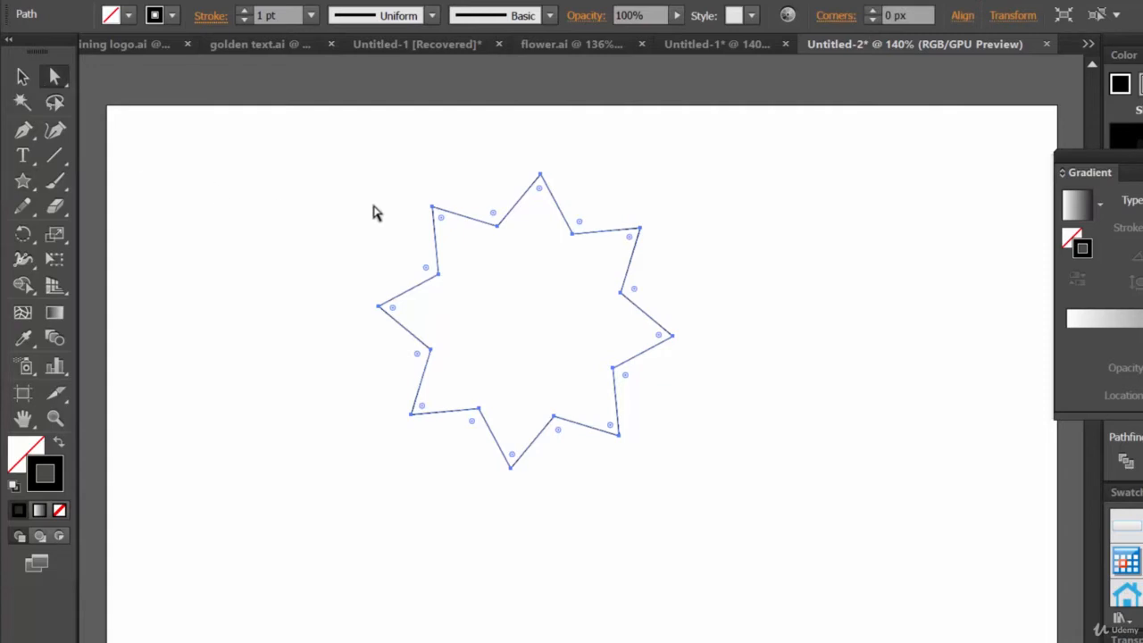
drag(300, 148, 733, 525)
drag(319, 156, 607, 520)
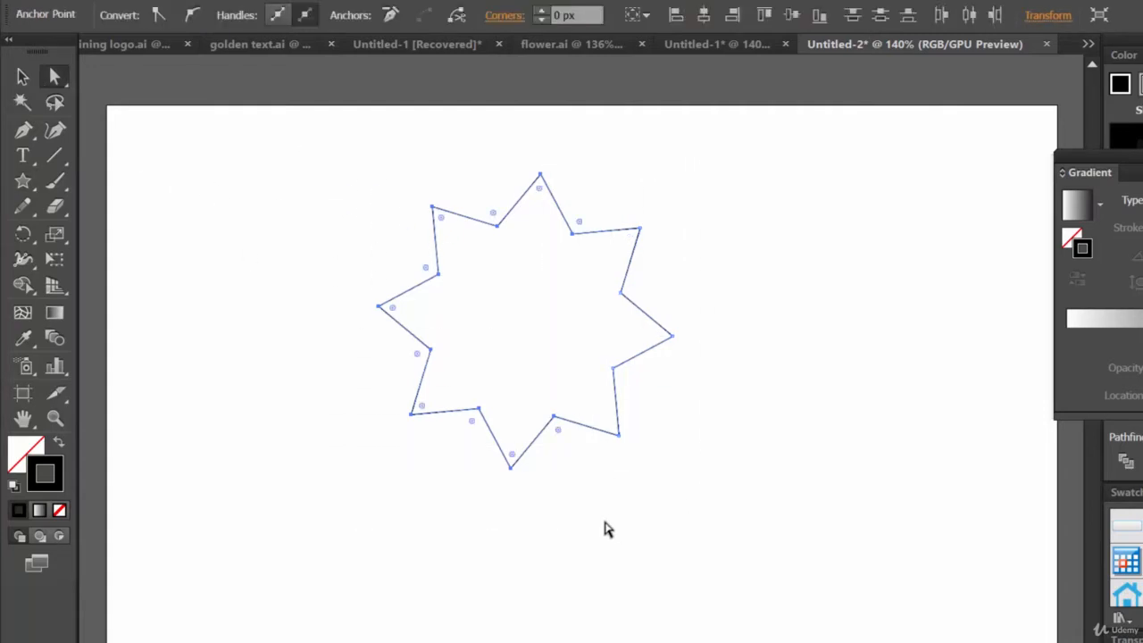
click(190, 18)
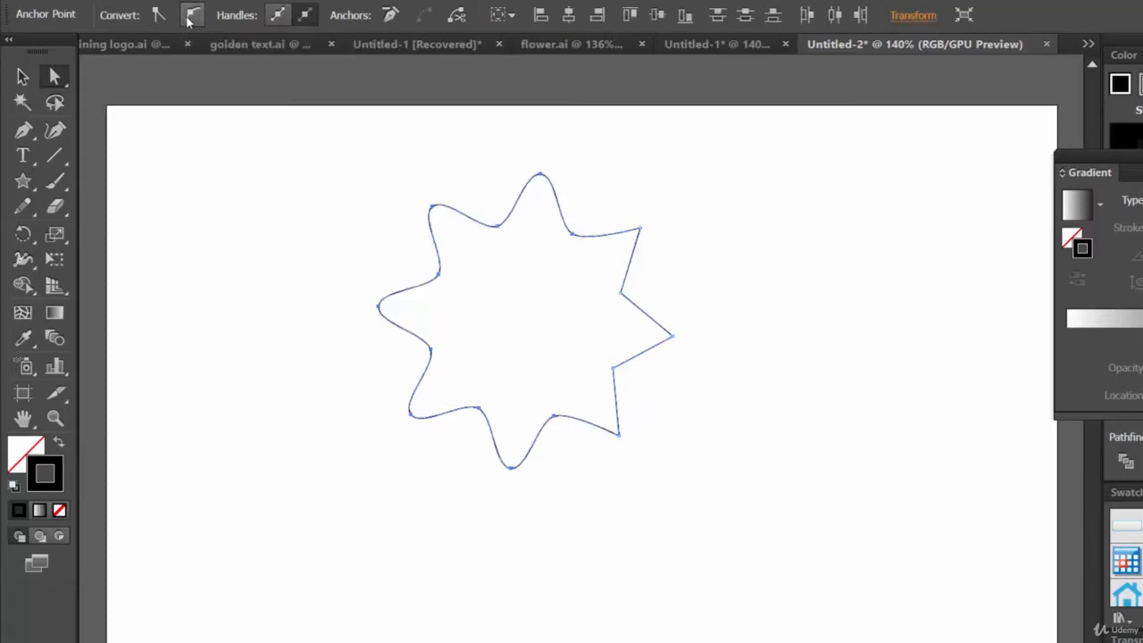
drag(588, 200, 709, 508)
click(192, 16)
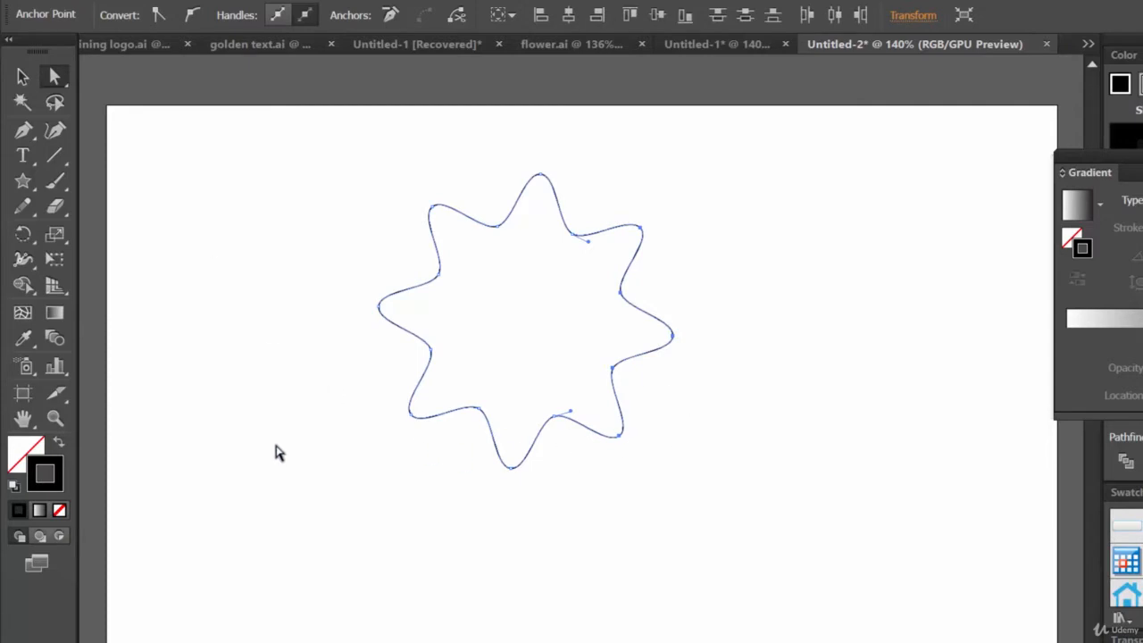
click(251, 317)
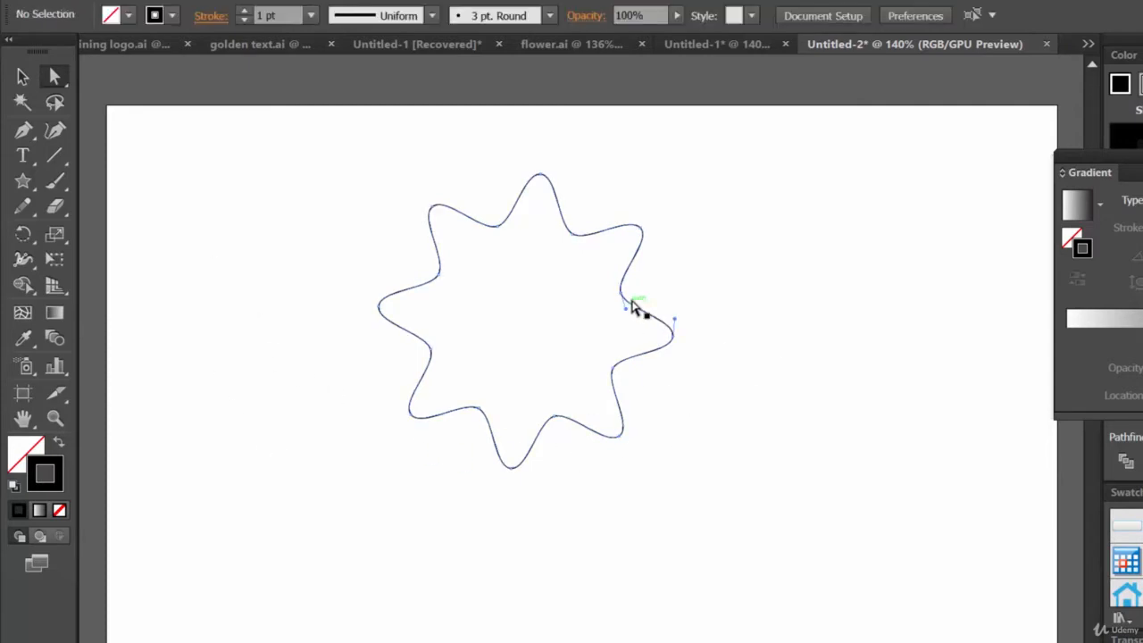
Duplicate the rounded star in place and scale the copy down to about half size around the same centre
click(634, 308)
click(24, 76)
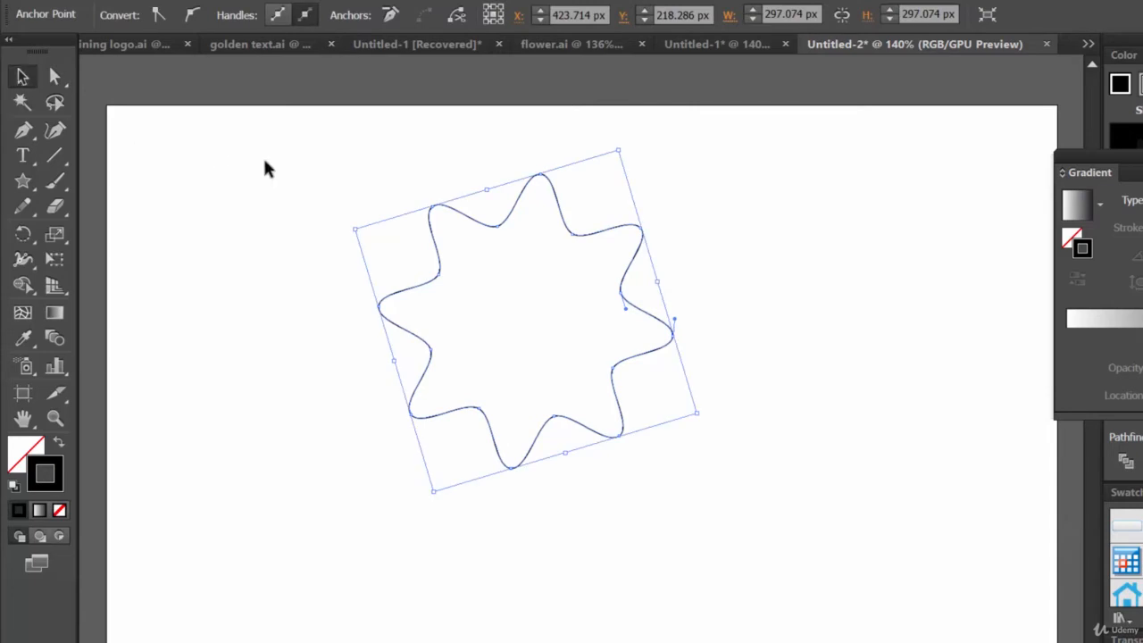
click(262, 159)
click(505, 223)
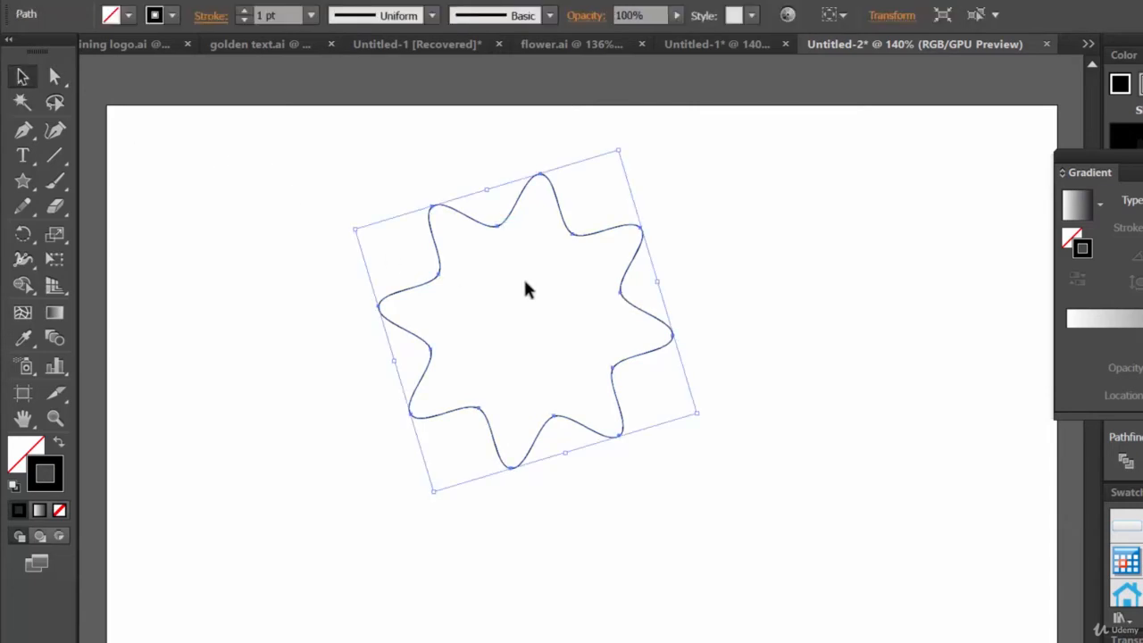
key(ctrl+shift+b)
key(ctrl+shift+b)
key(ctrl+shift+b)
key(ctrl+shift+b)
drag(698, 413, 630, 366)
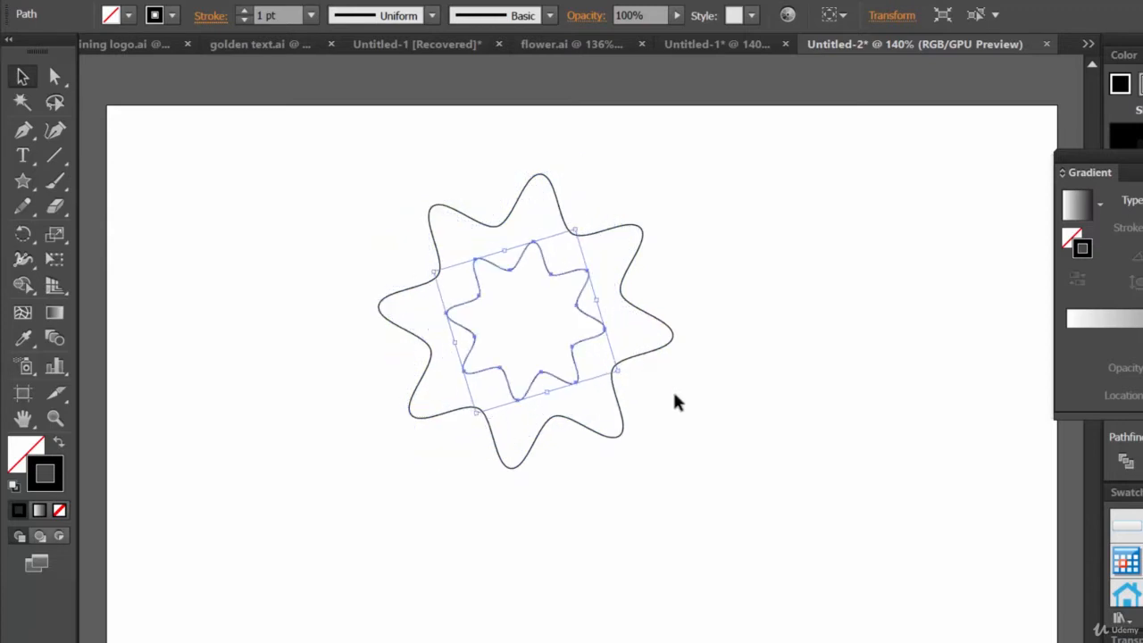
Duplicate the inner star in place and scale the copy down to about a third of its size around the shared centre
key(ctrl+shift+b)
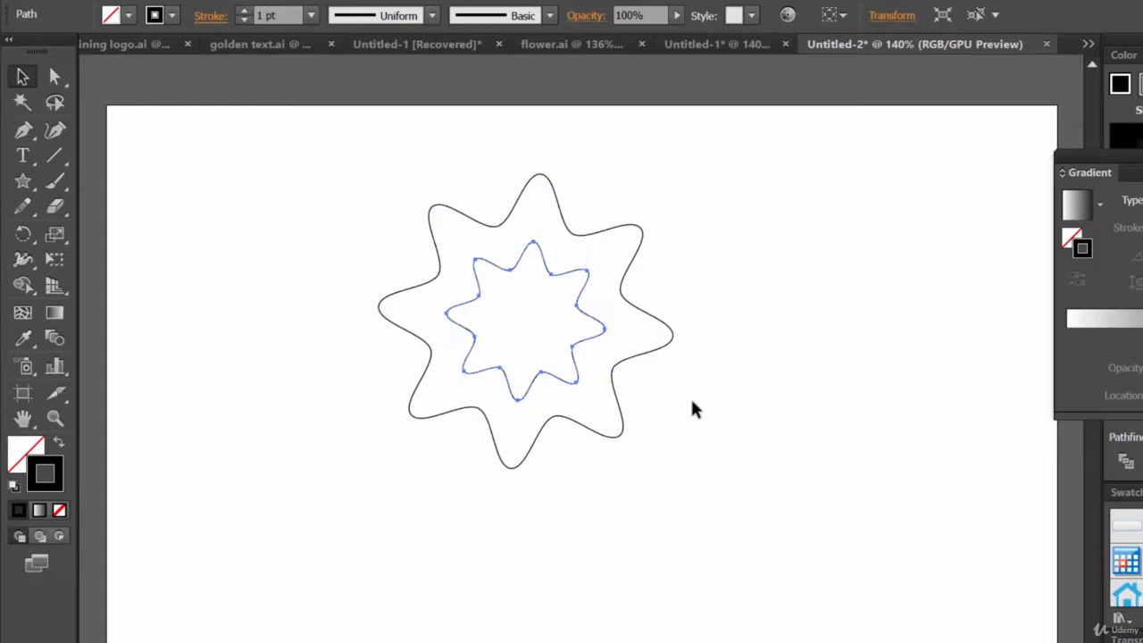
key(ctrl+shift+b)
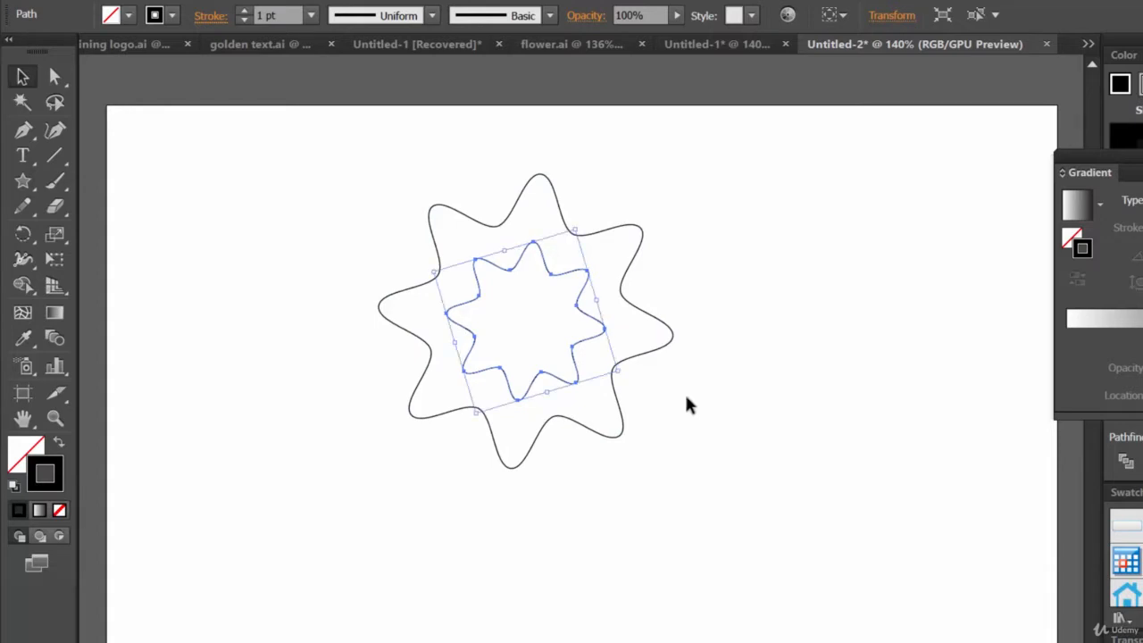
drag(617, 373, 564, 338)
click(674, 414)
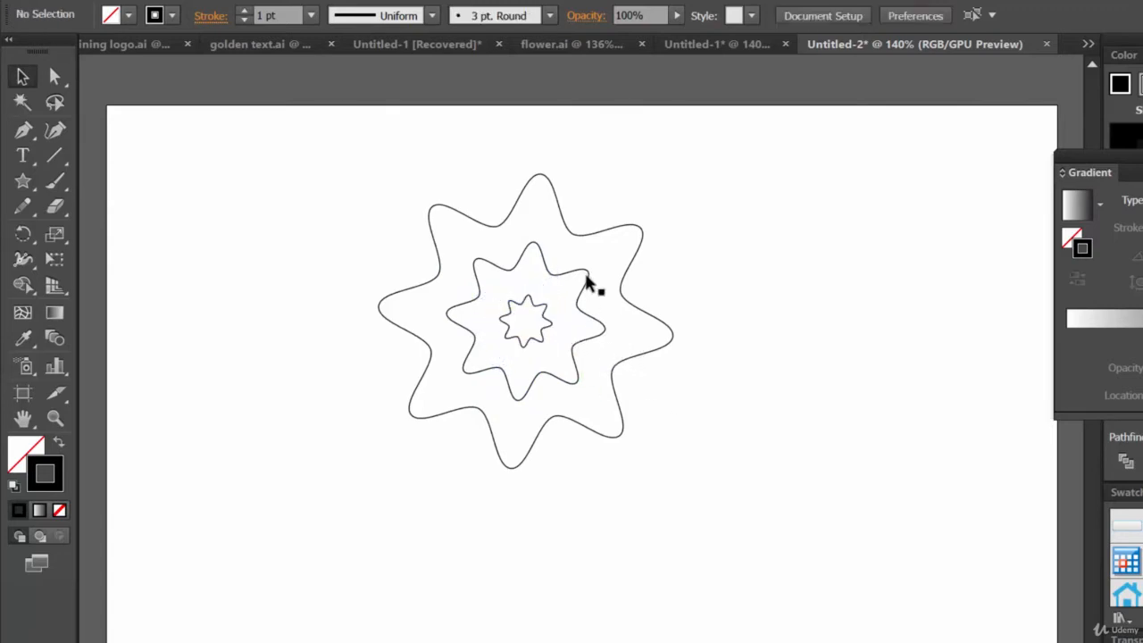
Select all three stars and place the Gradient panel beside the artwork
click(593, 233)
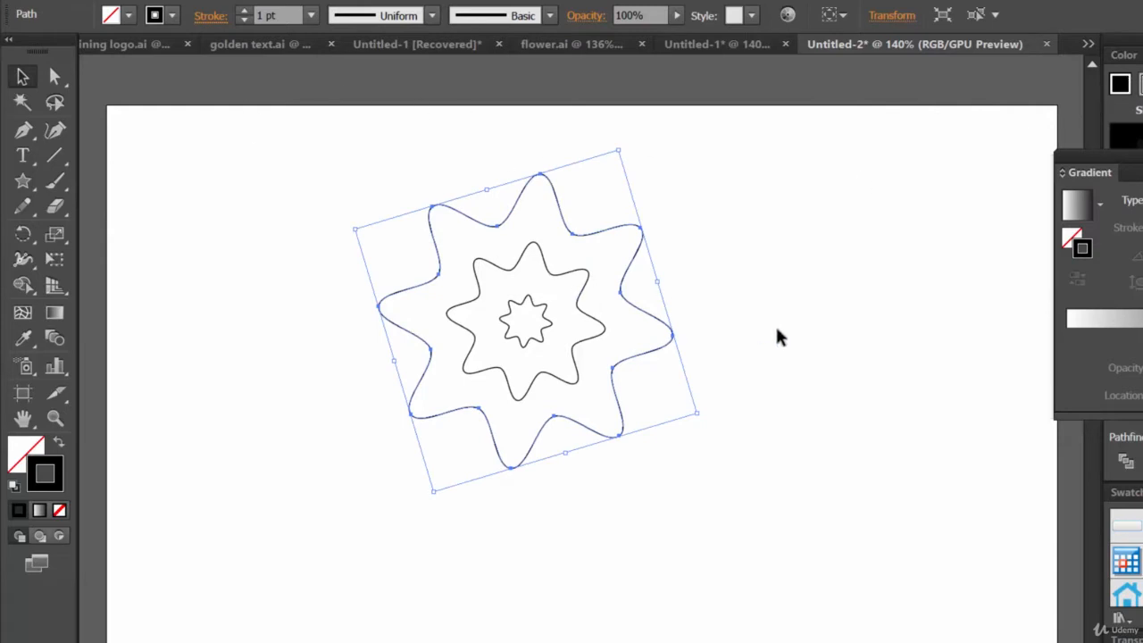
drag(772, 414, 348, 183)
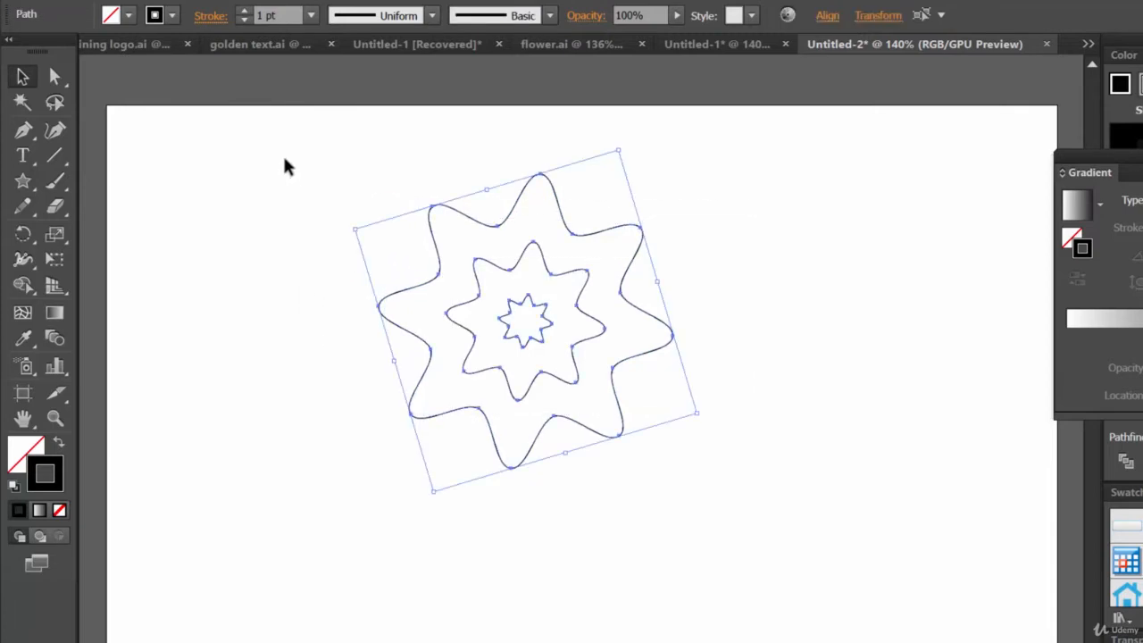
click(127, 15)
click(887, 248)
drag(1142, 158, 908, 86)
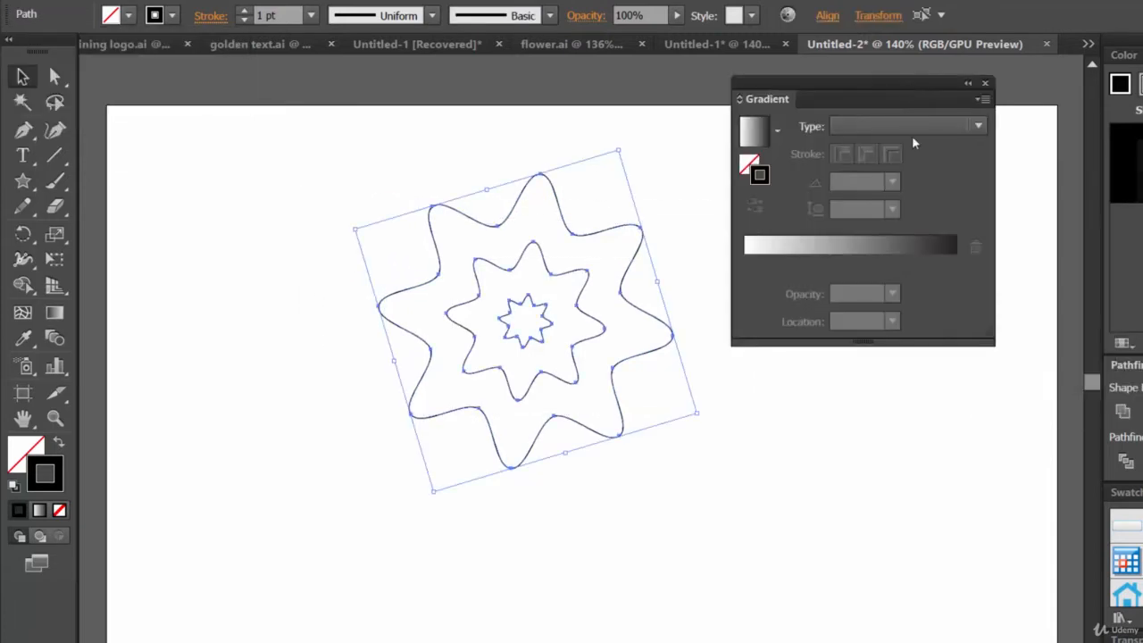
click(913, 128)
click(683, 178)
click(679, 197)
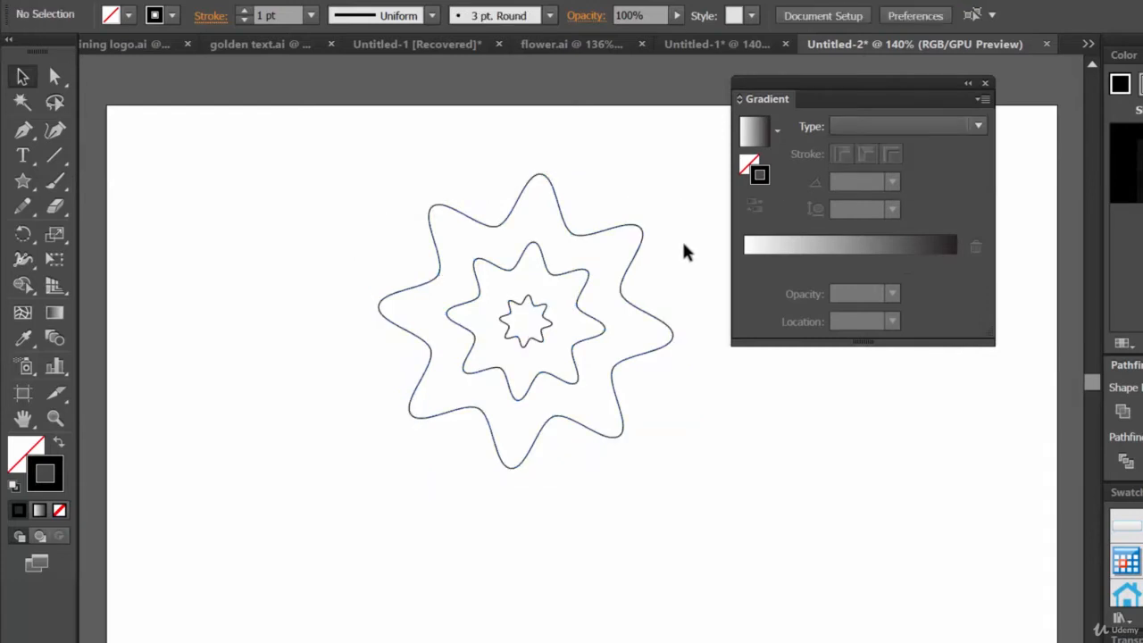
drag(682, 386, 304, 134)
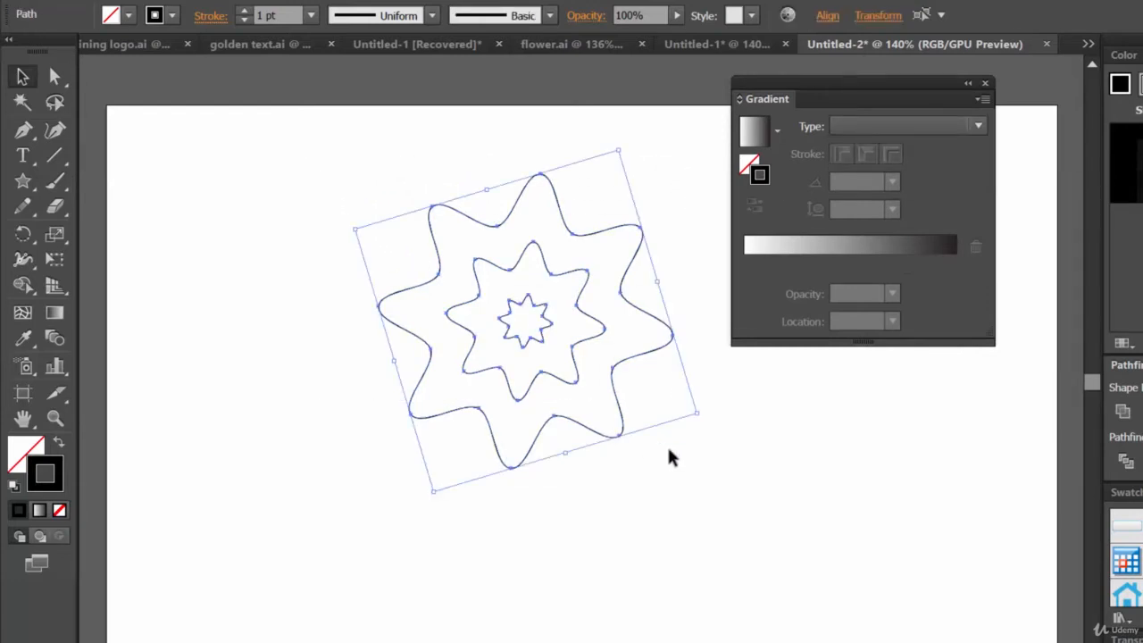
click(790, 435)
Apply a radial gradient to the stroke of the largest star
click(640, 230)
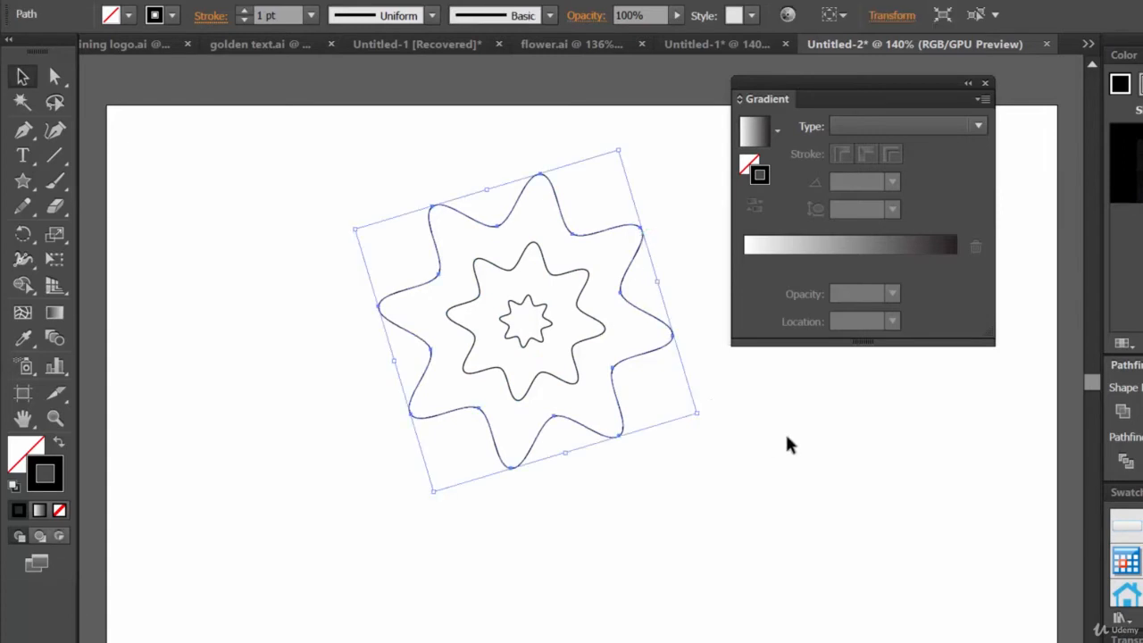
click(912, 117)
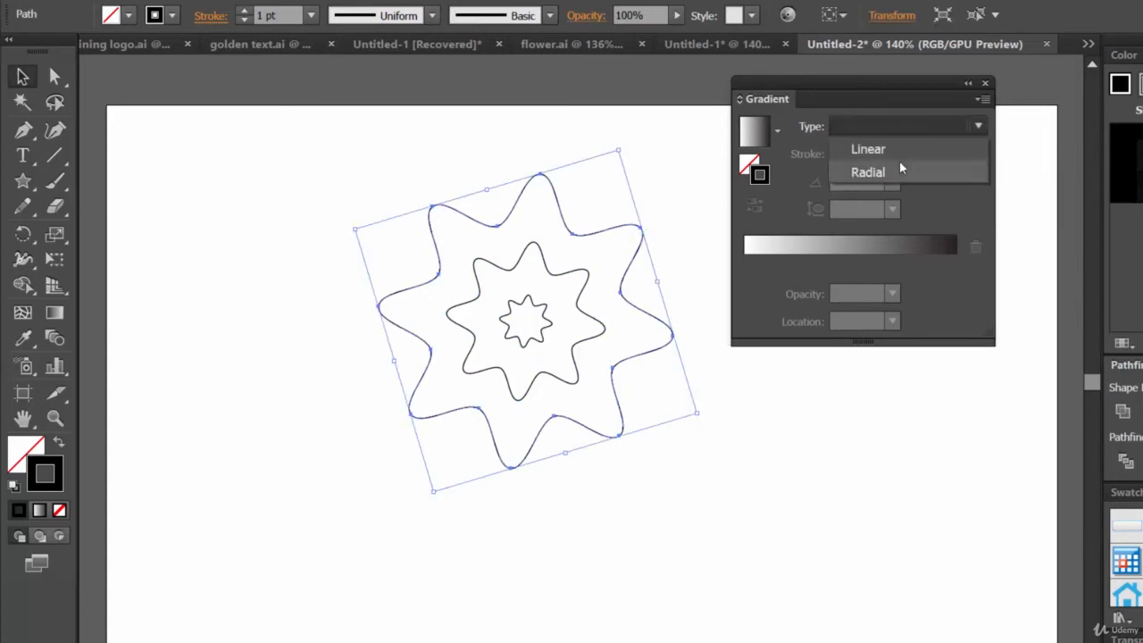
click(898, 167)
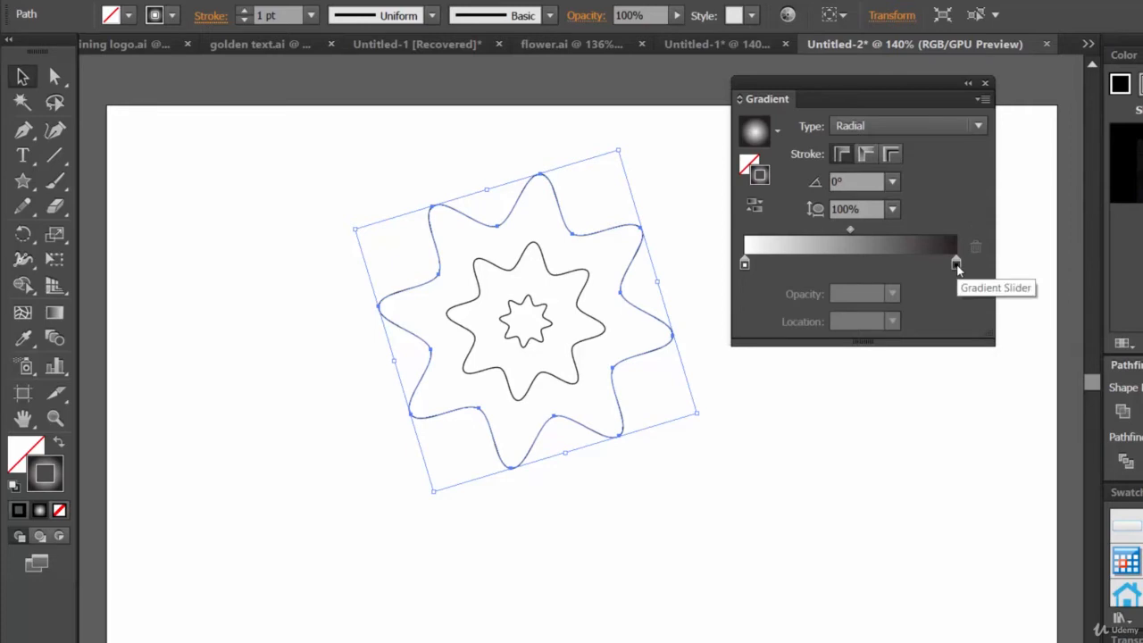
drag(937, 263, 953, 316)
click(930, 265)
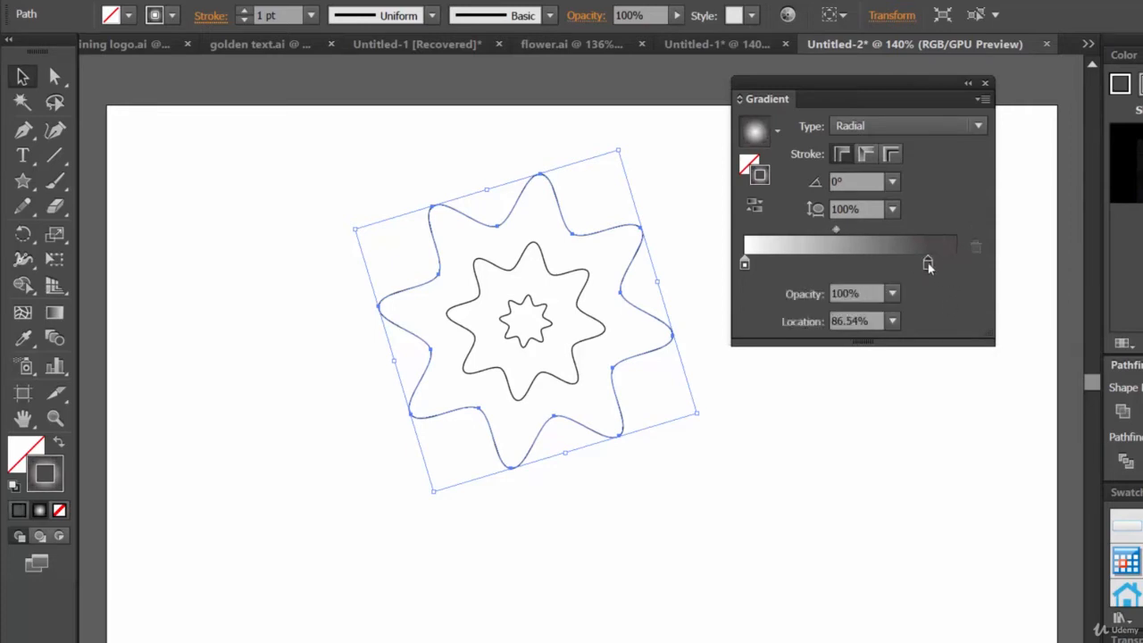
key(ctrl+z)
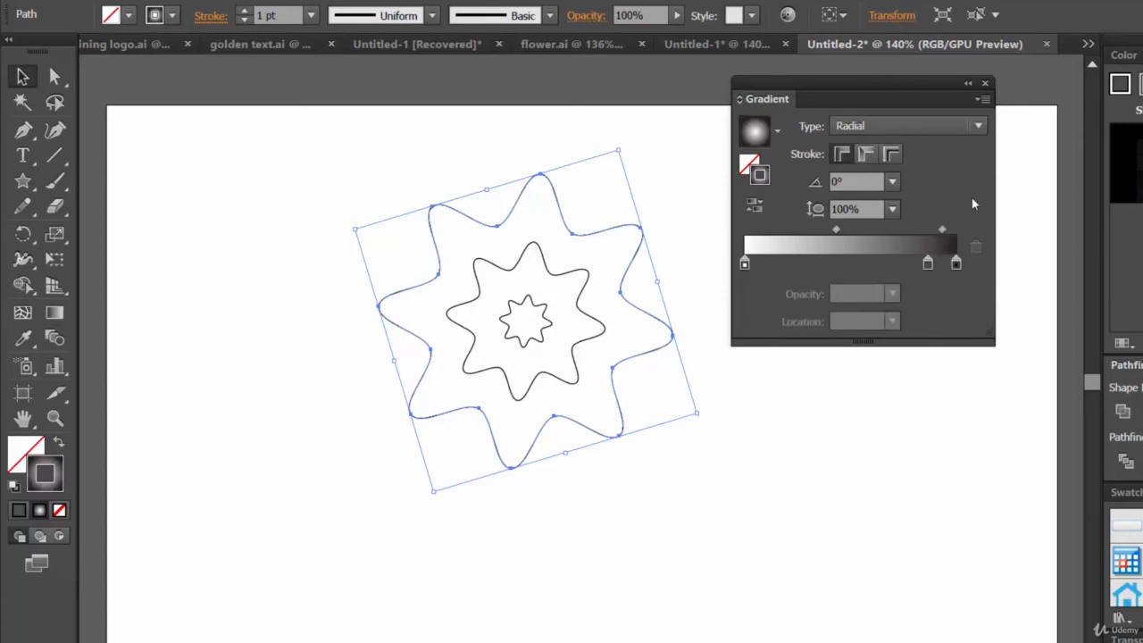
drag(928, 265, 929, 324)
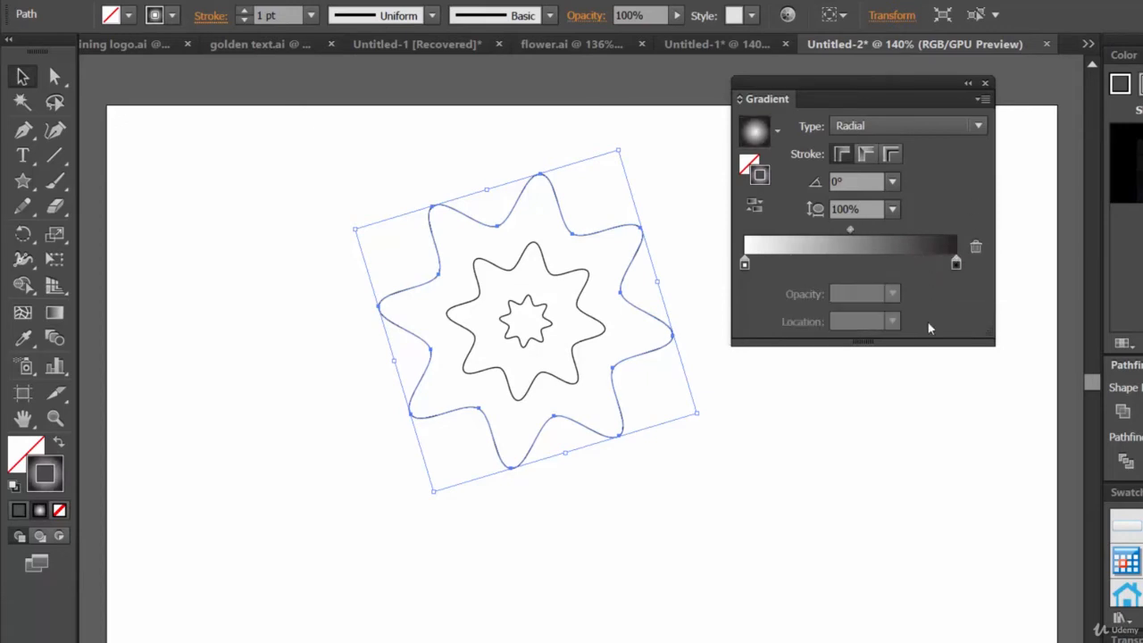
double_click(956, 263)
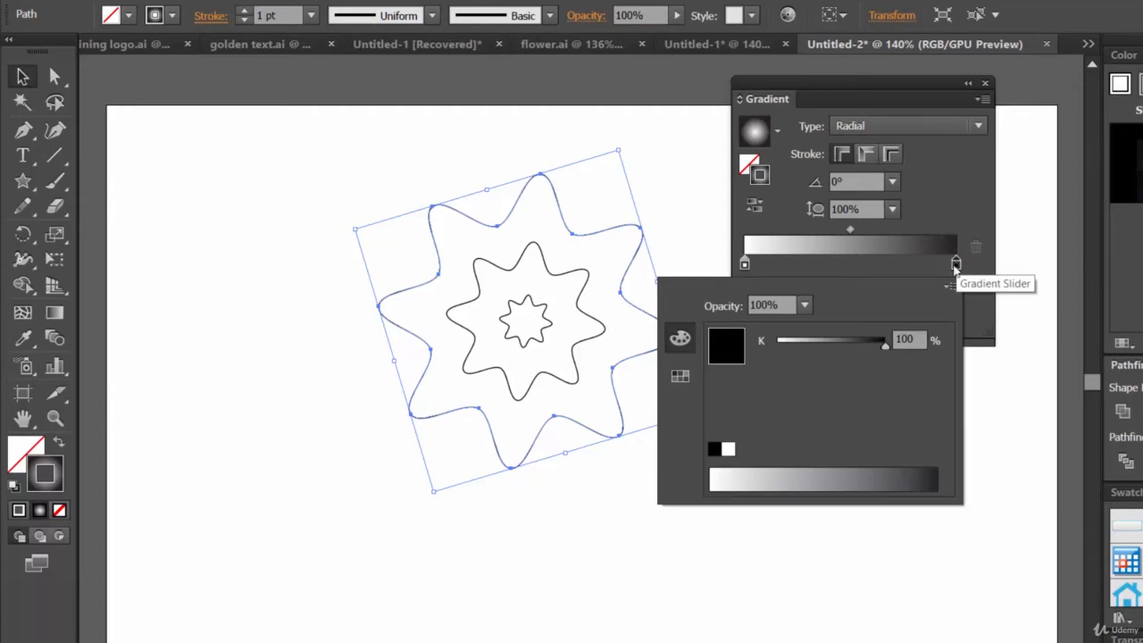
click(955, 270)
double_click(954, 267)
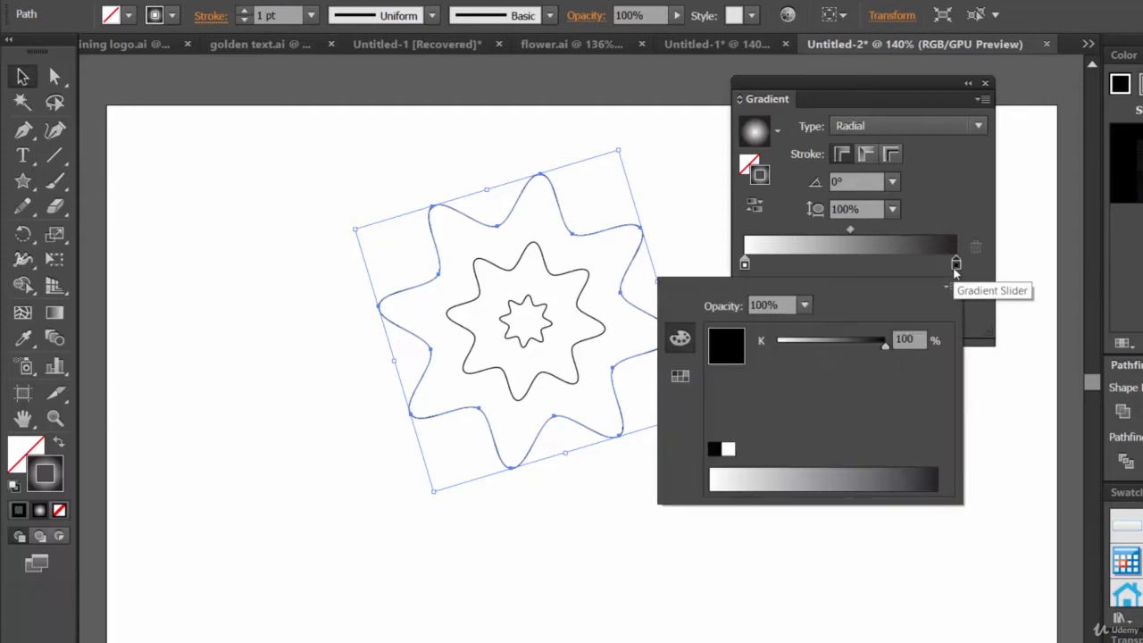
drag(881, 349, 917, 348)
click(681, 377)
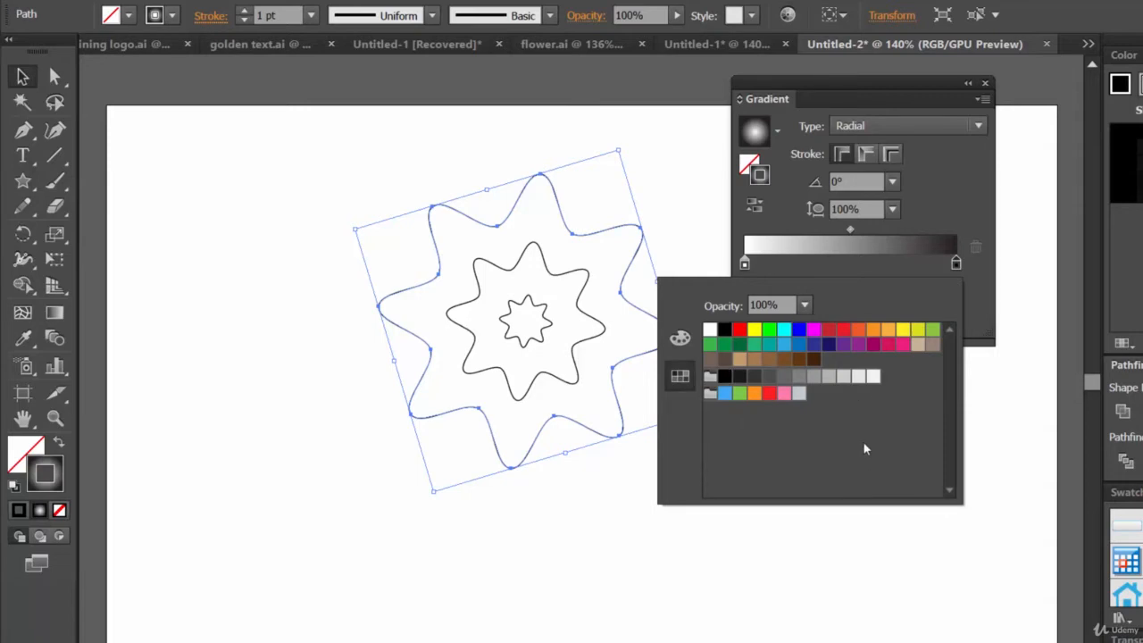
click(930, 215)
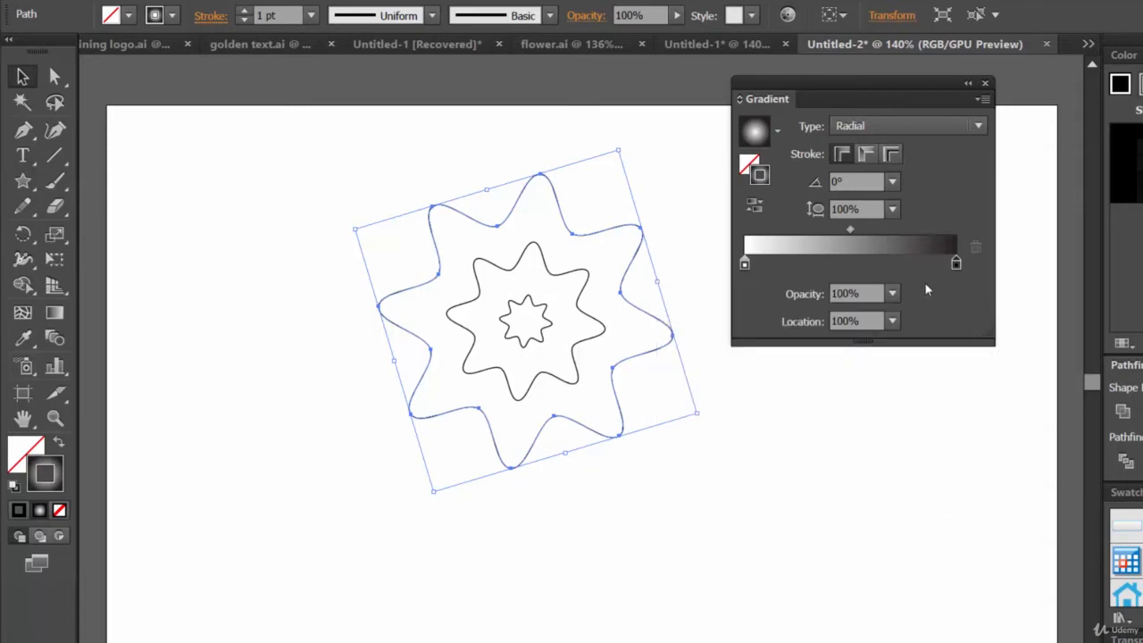
Replace the black end stop of the largest star's stroke gradient with a new stop at 100%
click(935, 262)
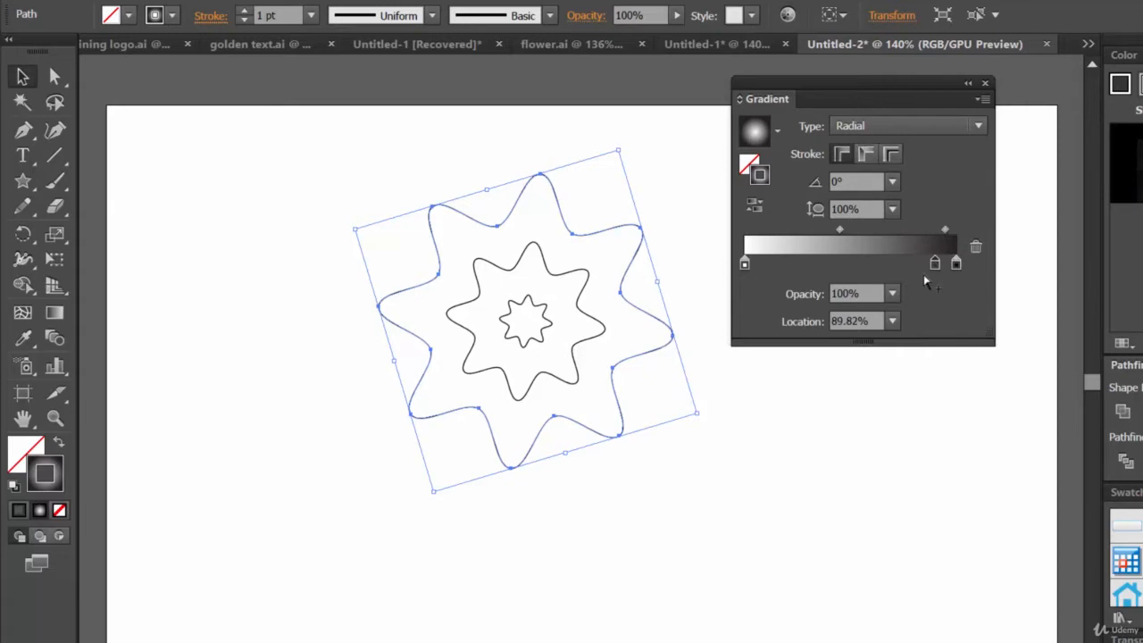
drag(956, 264, 963, 304)
drag(935, 264, 956, 264)
double_click(956, 265)
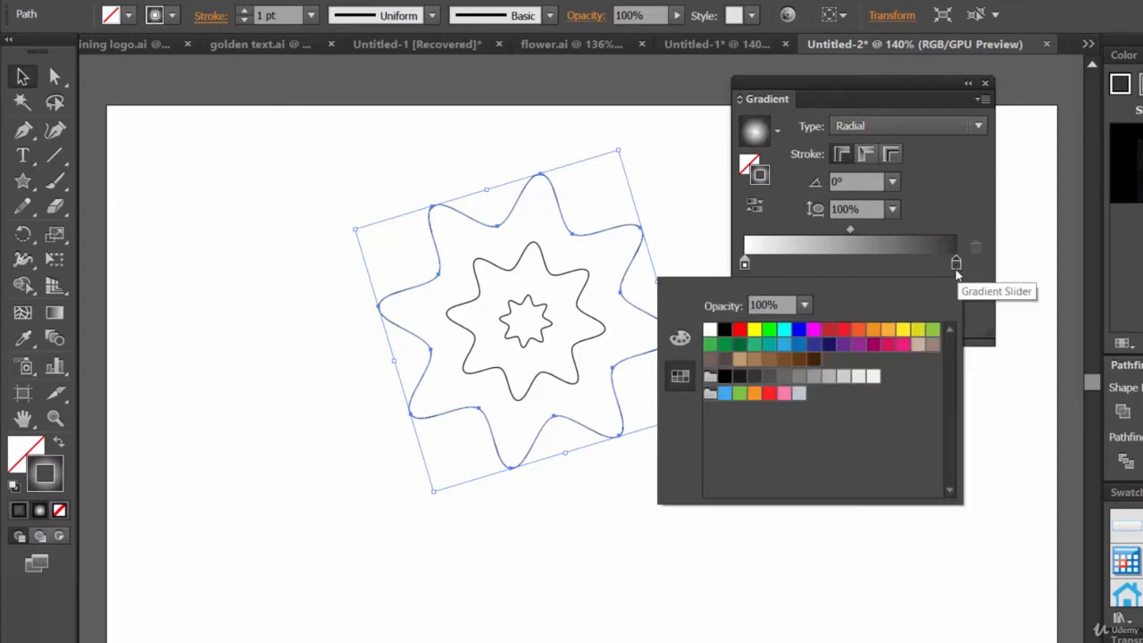
Set the colour of the gradient's end stop to violet-blue 6A6FFF
click(680, 338)
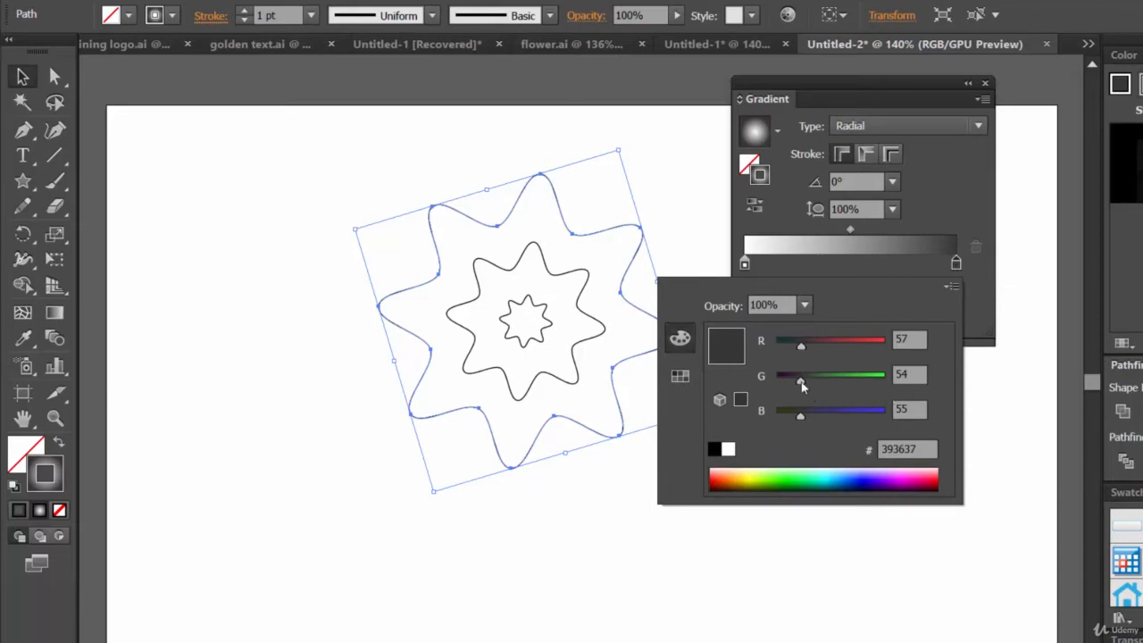
mouse_move(803, 384)
mouse_down()
mouse_move(833, 383)
mouse_move(794, 384)
mouse_up()
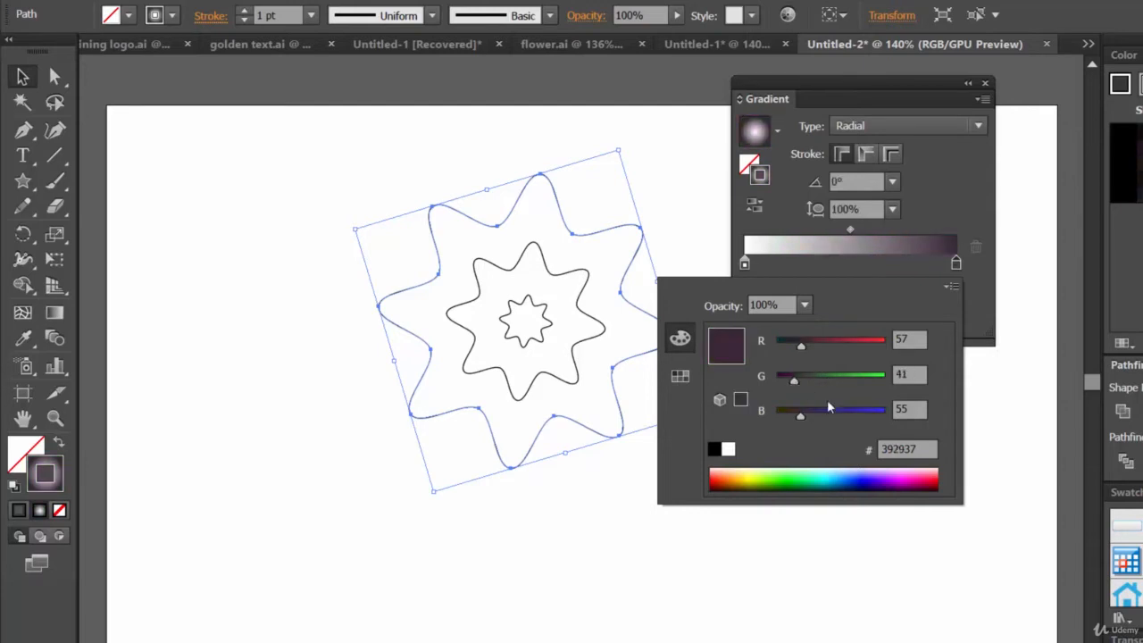
click(902, 469)
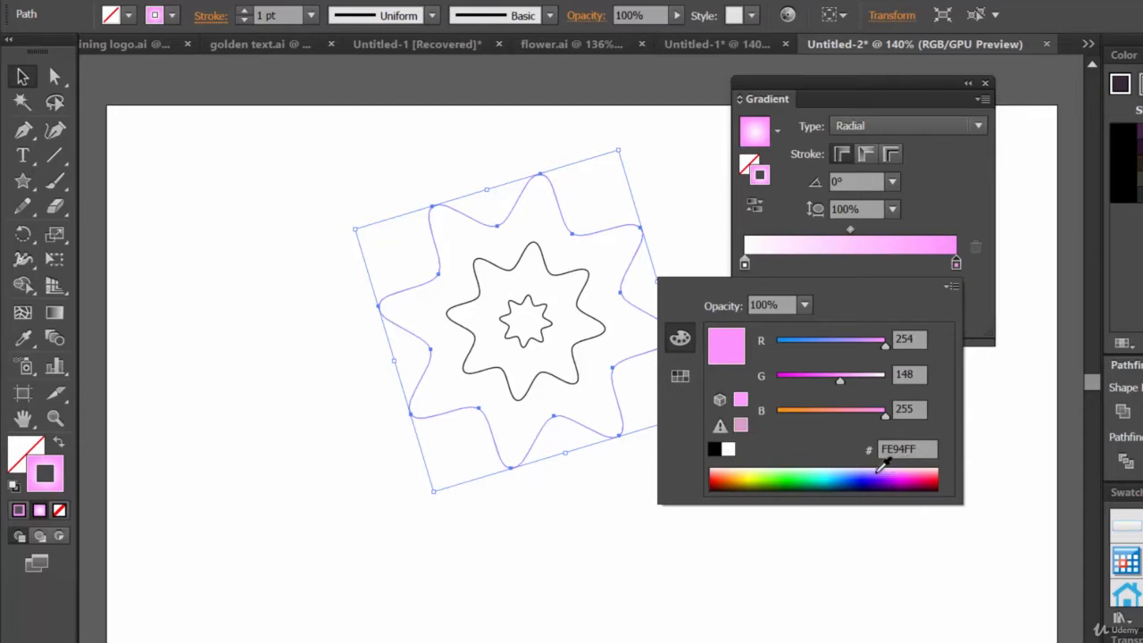
click(865, 469)
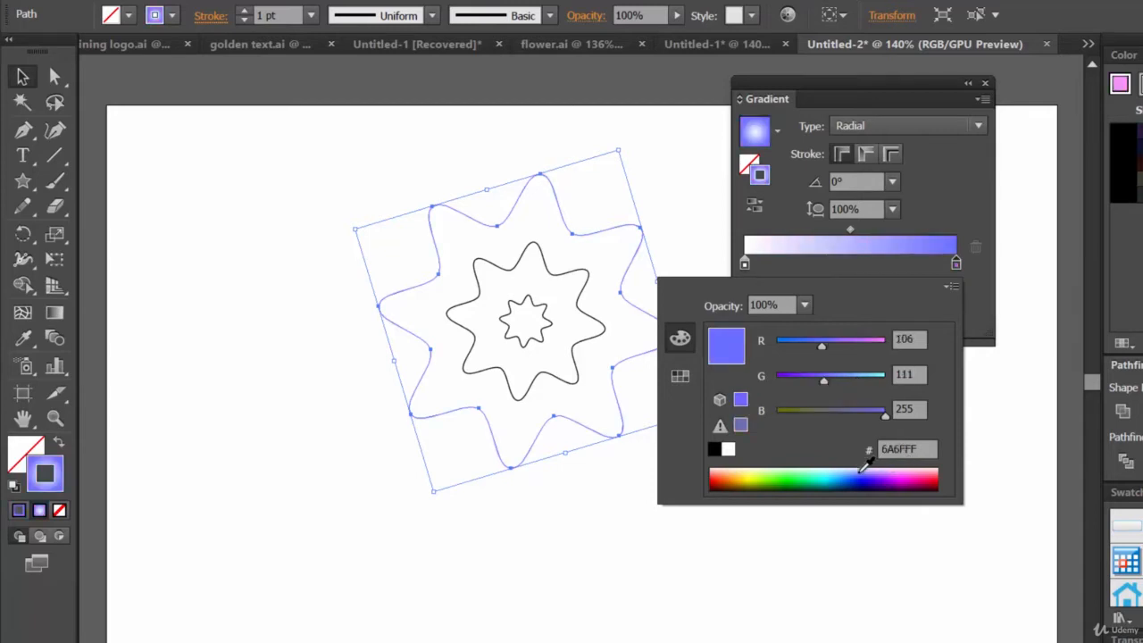
click(968, 192)
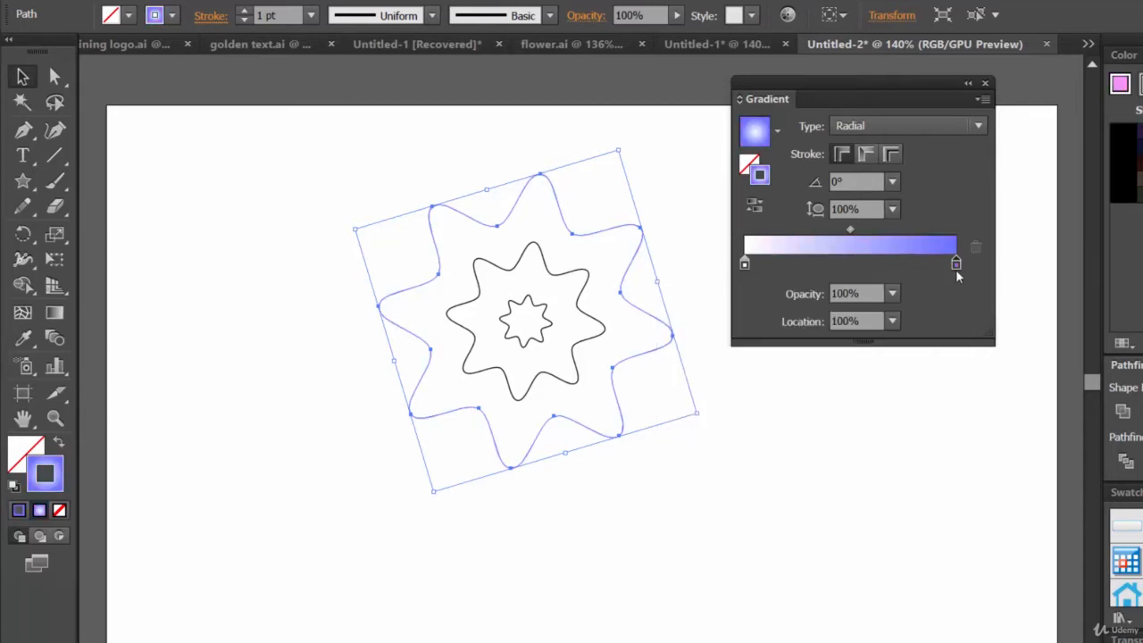
Move the violet-blue stop to about 21% and add another stop at about 97%
double_click(955, 265)
click(948, 182)
drag(955, 265, 932, 264)
drag(838, 259, 790, 262)
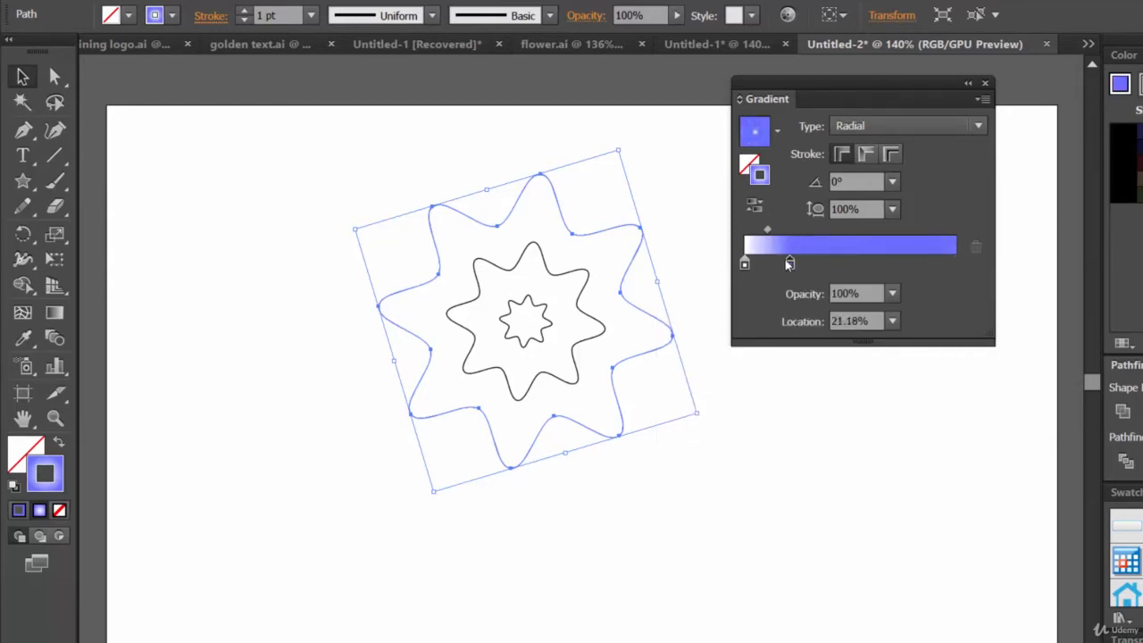
click(952, 265)
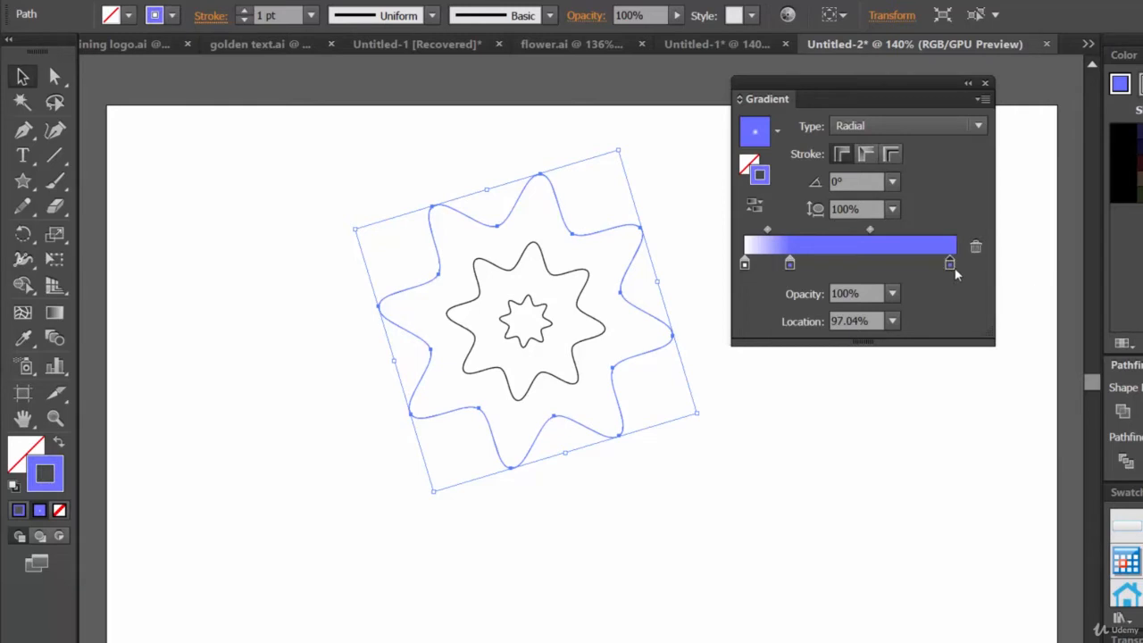
Set the new end stop's colour to light blue with R 63, G 192 and B 255
double_click(951, 264)
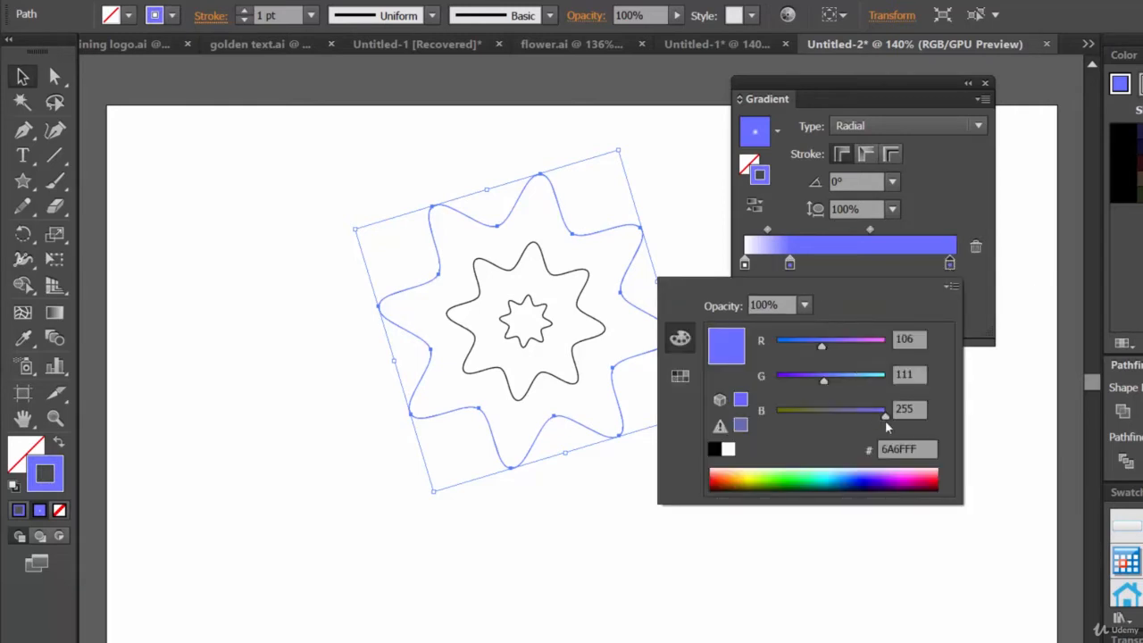
click(844, 471)
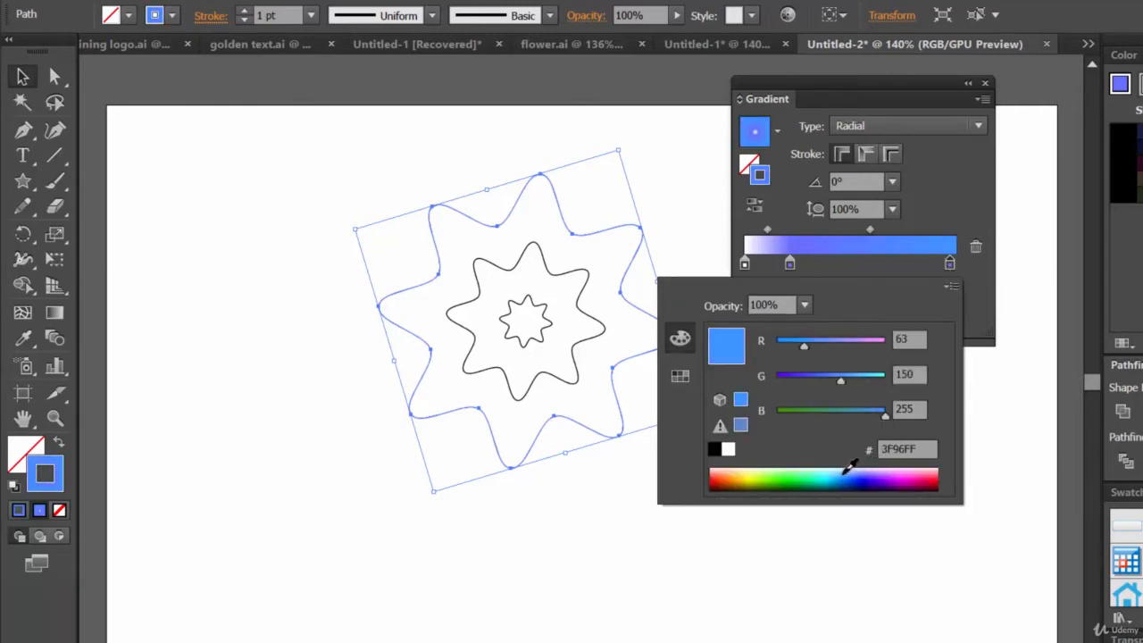
mouse_move(840, 382)
mouse_down()
mouse_move(887, 388)
mouse_move(860, 388)
mouse_up()
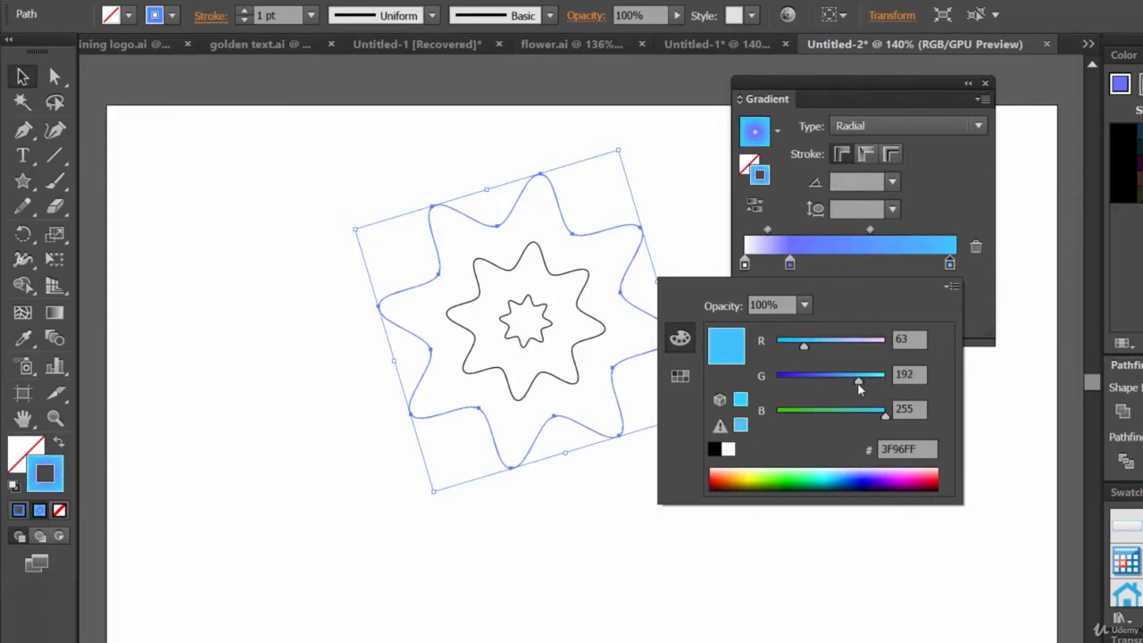
click(940, 202)
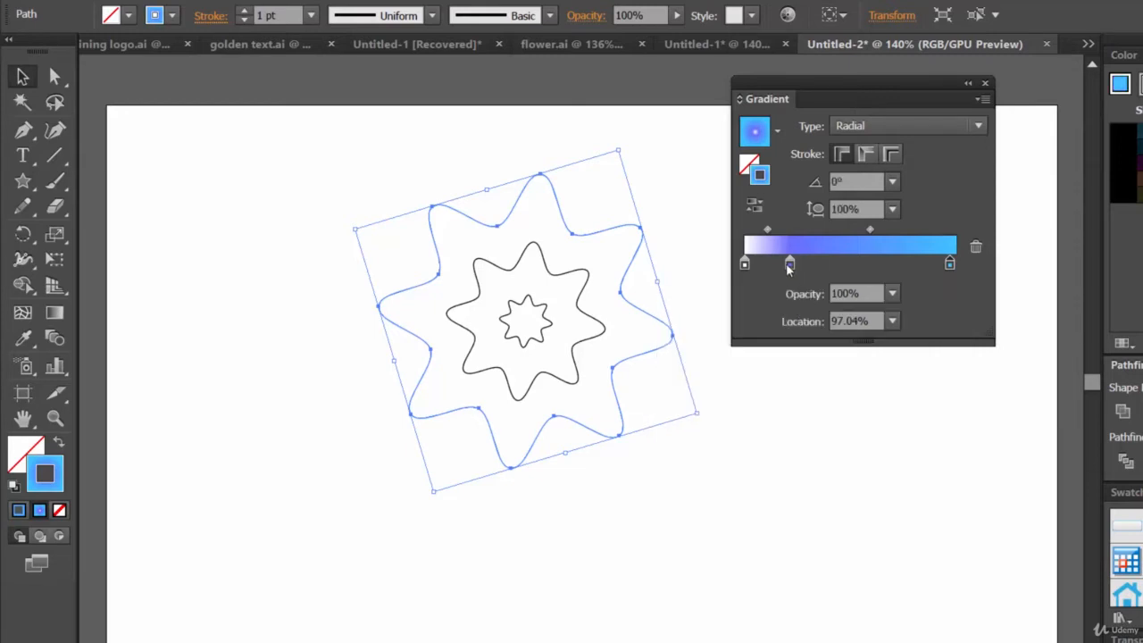
Replace the white start stop with the violet-blue stop at 0% and set its green value to 193
drag(745, 266, 719, 273)
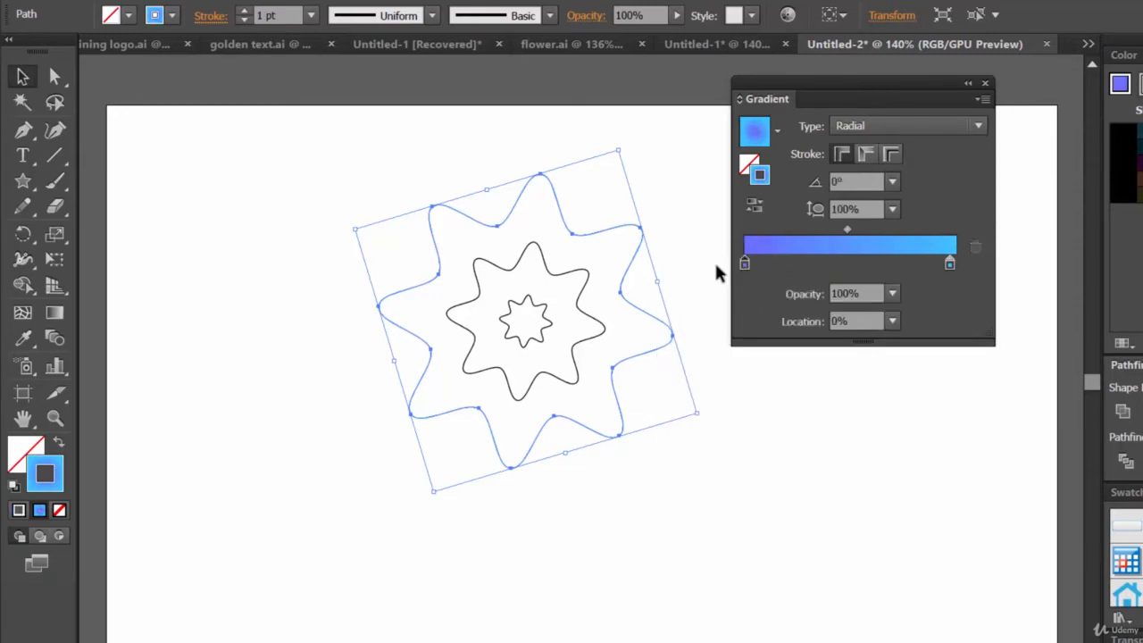
double_click(745, 264)
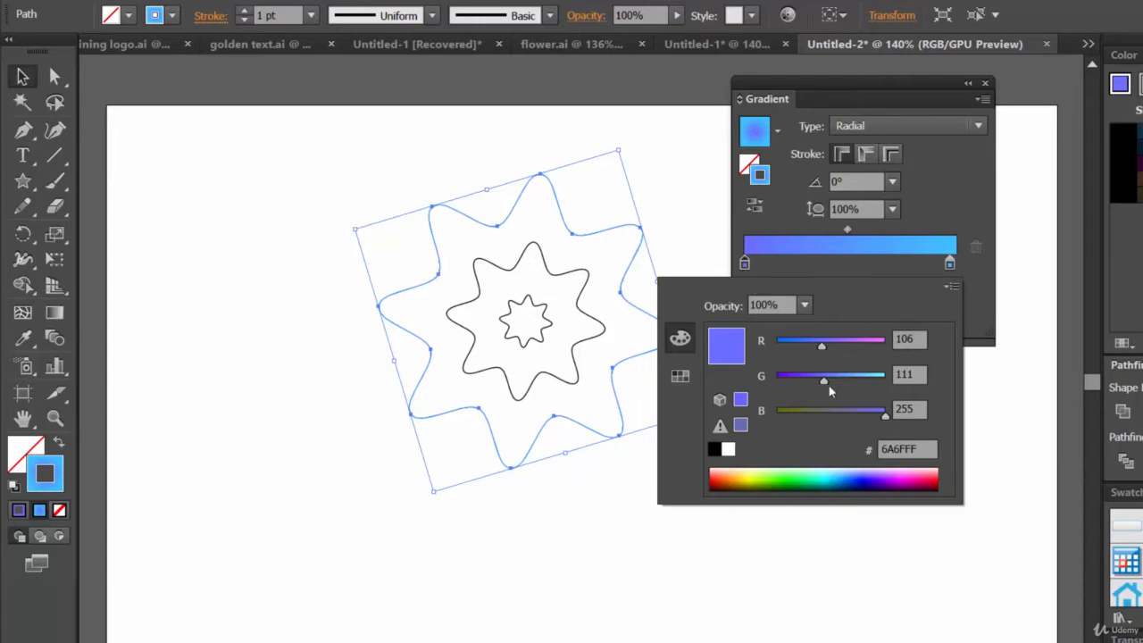
drag(824, 384, 858, 386)
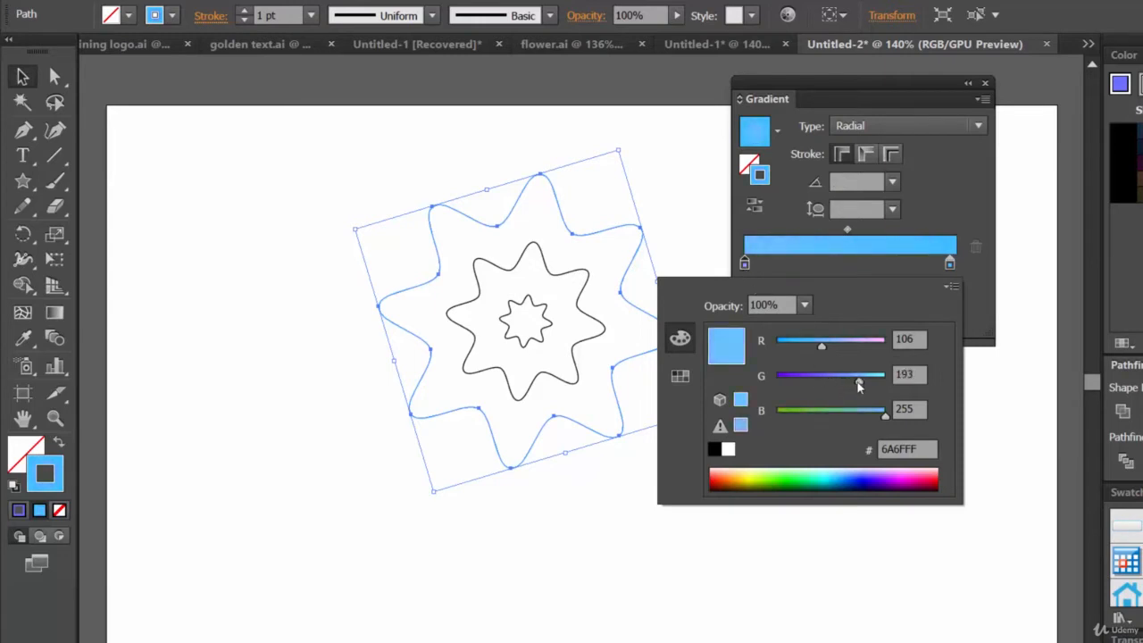
Set the end stop's red value to 198 for a pale lavender colour, C6C0FF
click(950, 264)
double_click(949, 264)
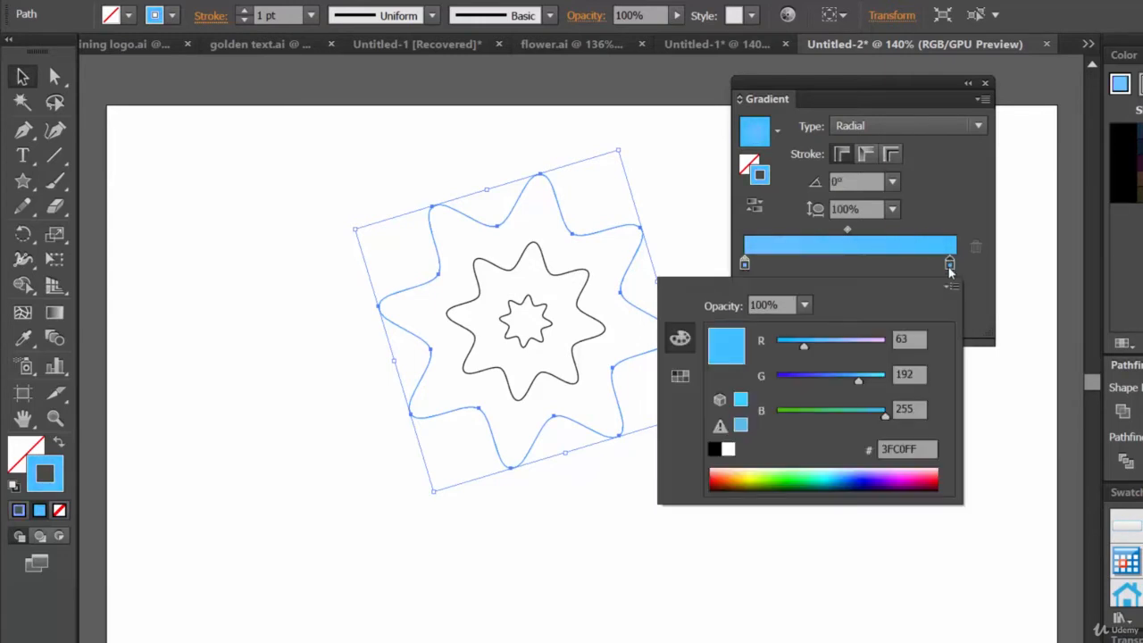
drag(804, 346, 832, 347)
drag(862, 350, 862, 350)
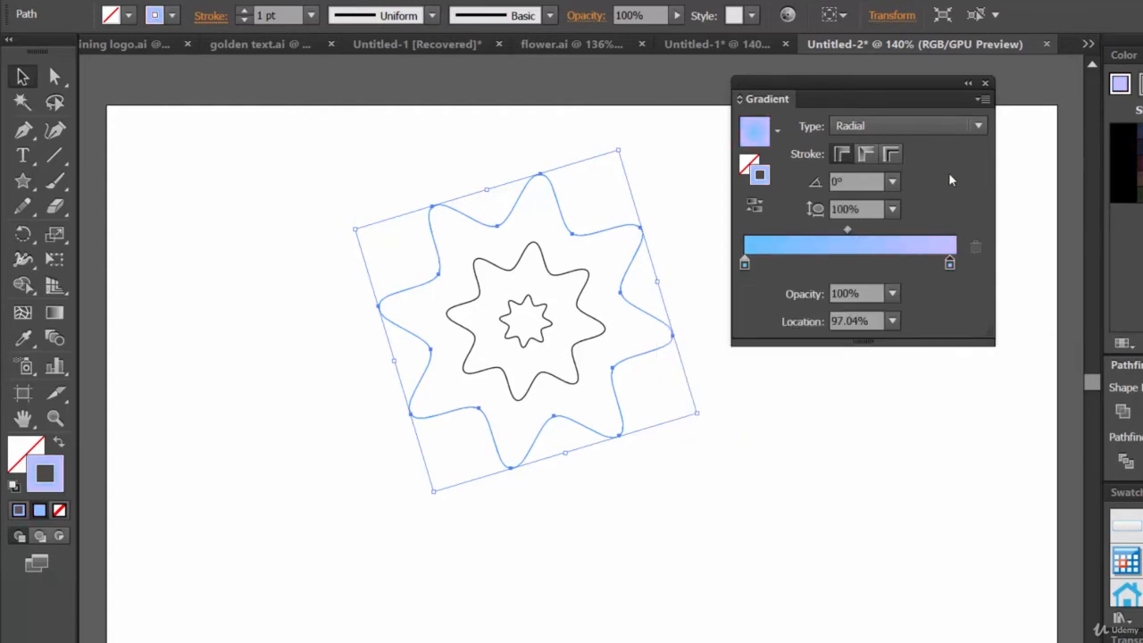
Select the middle star and apply a radial gradient to its stroke
click(586, 272)
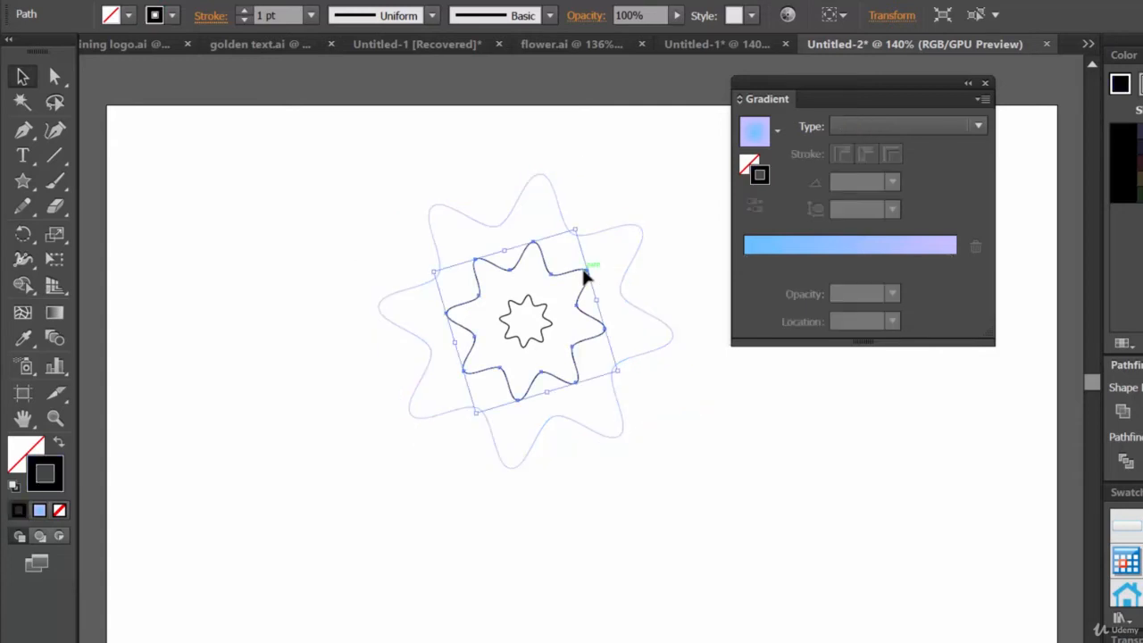
click(887, 128)
click(867, 173)
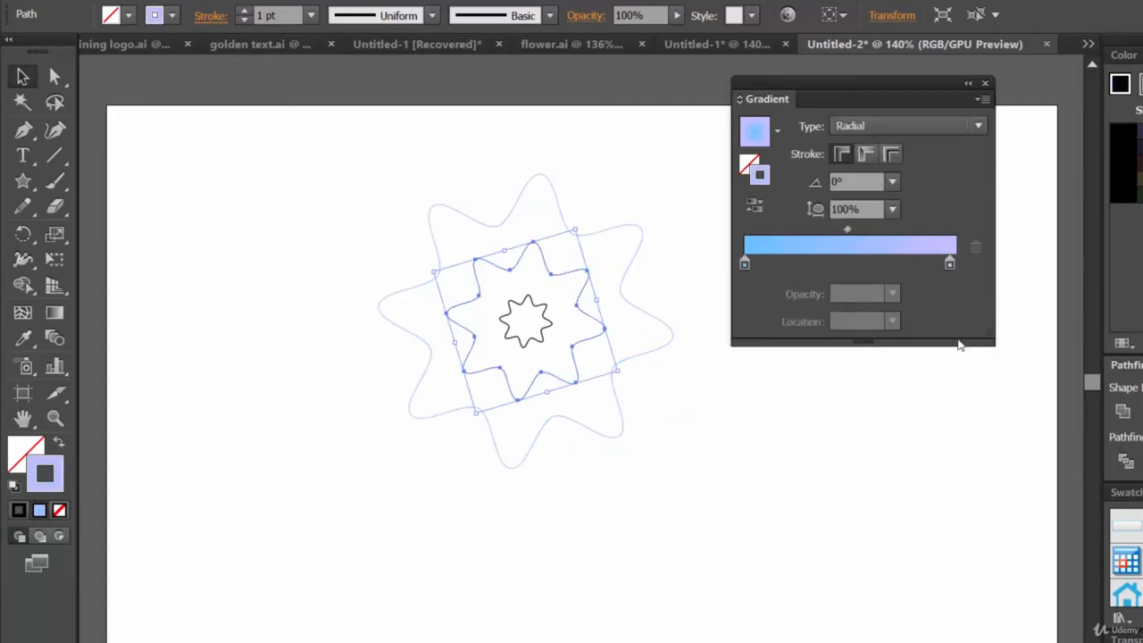
Move the end stop of the middle star's gradient to 100% and set its red value to 0
click(951, 264)
drag(950, 264, 944, 310)
double_click(958, 264)
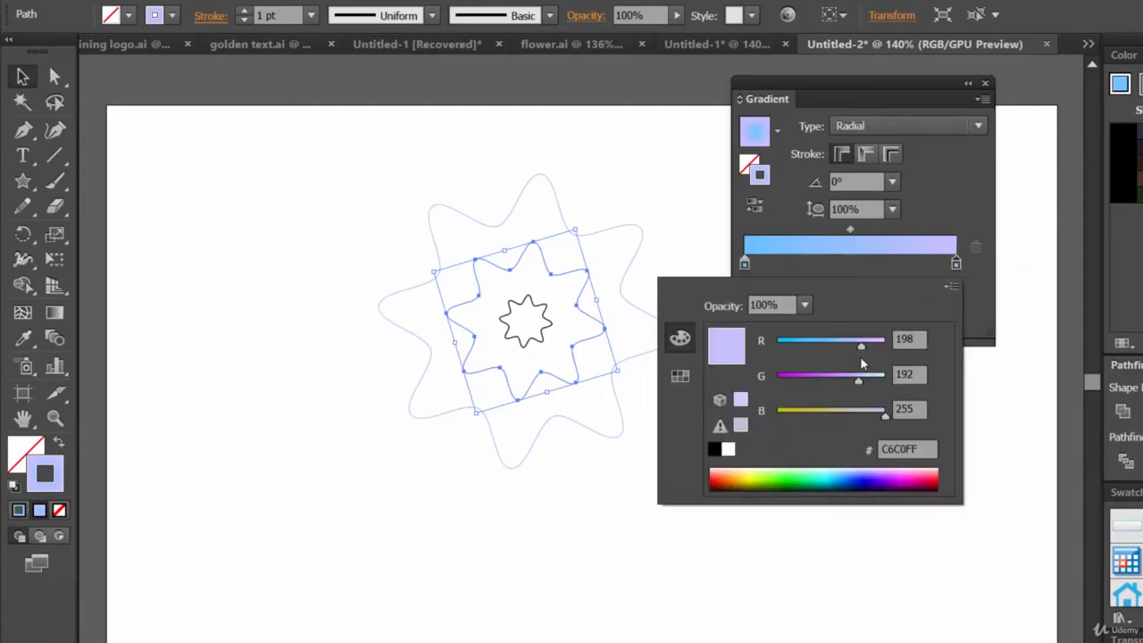
drag(861, 346, 775, 349)
click(945, 212)
Set the start stop of the middle star's gradient to dark teal 006B7F
double_click(744, 264)
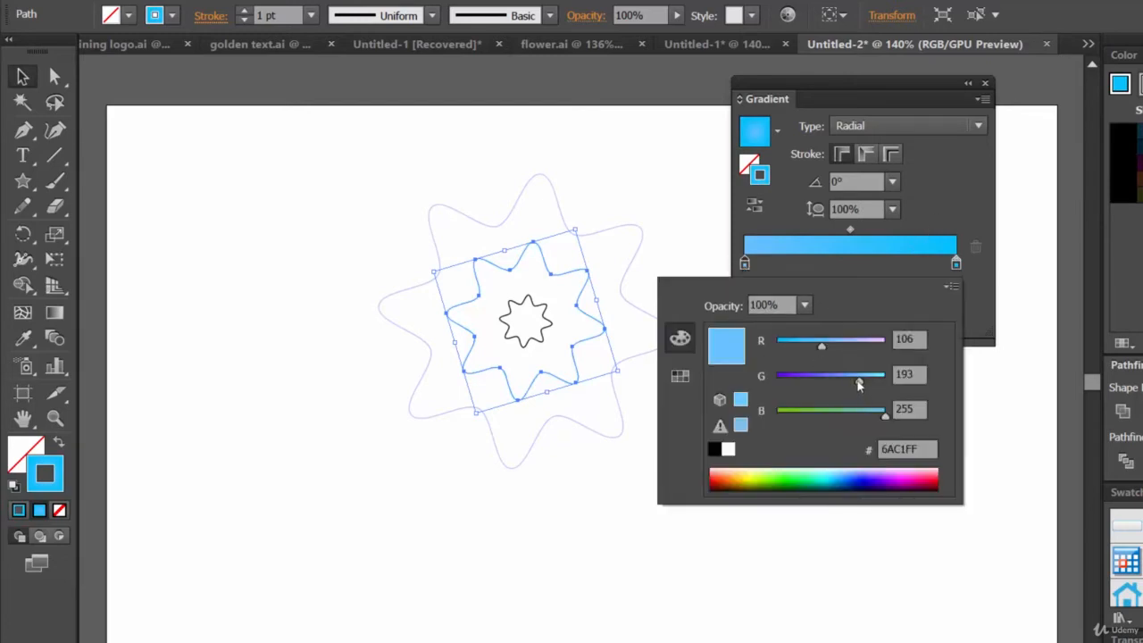
click(836, 476)
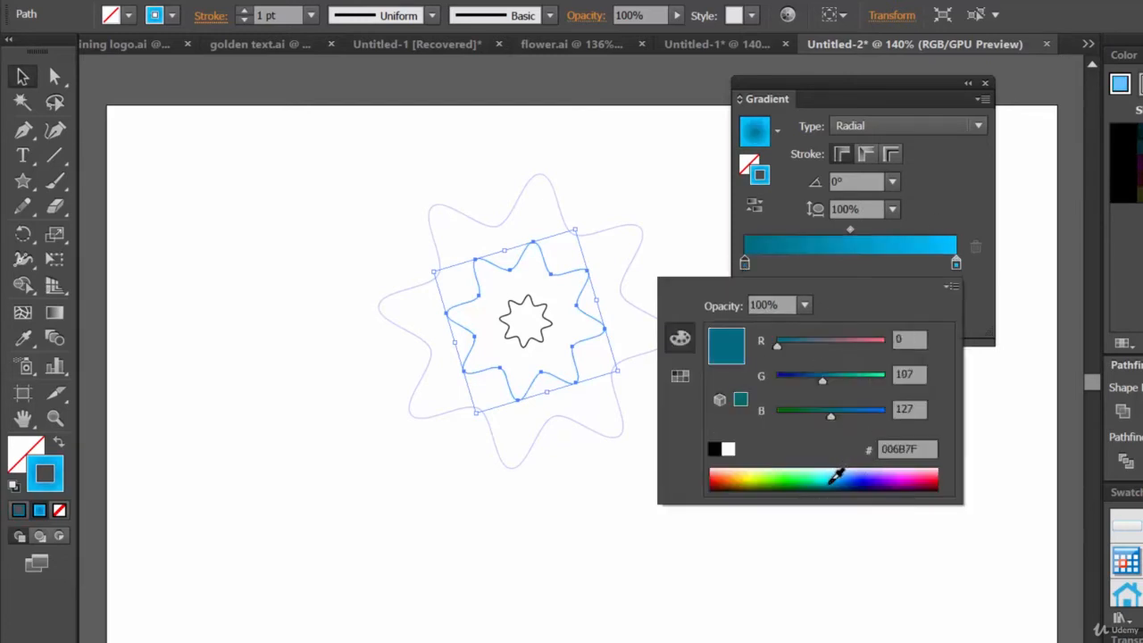
click(960, 205)
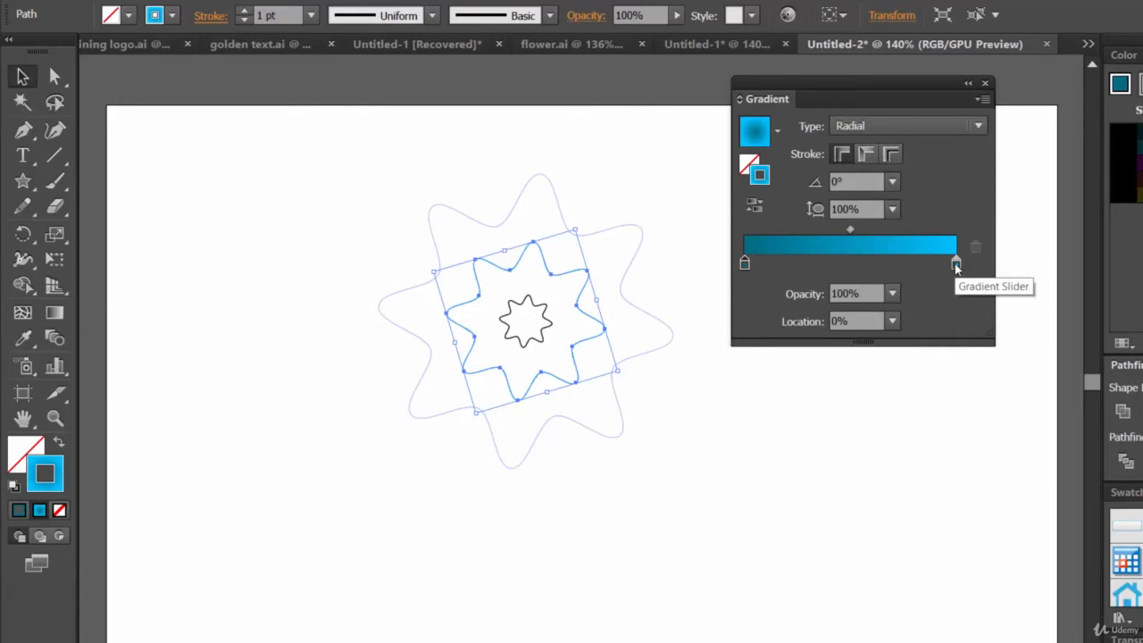
Select the smallest star in the centre and apply a radial gradient to its stroke
click(548, 325)
click(922, 132)
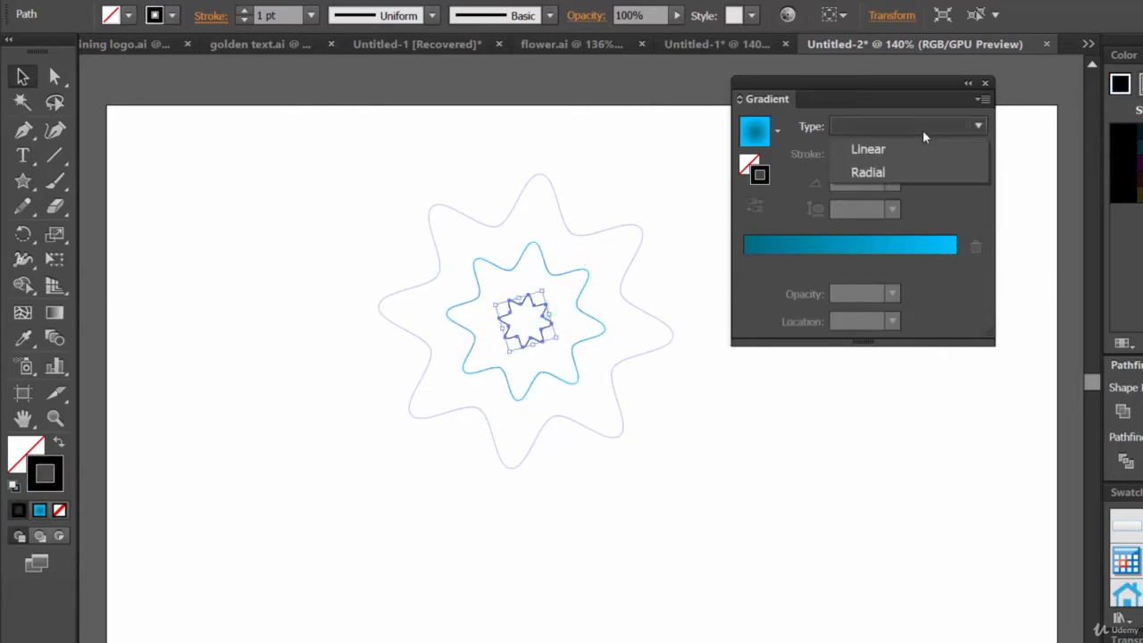
click(908, 173)
Set the end stop of the smallest star's gradient to white
double_click(956, 265)
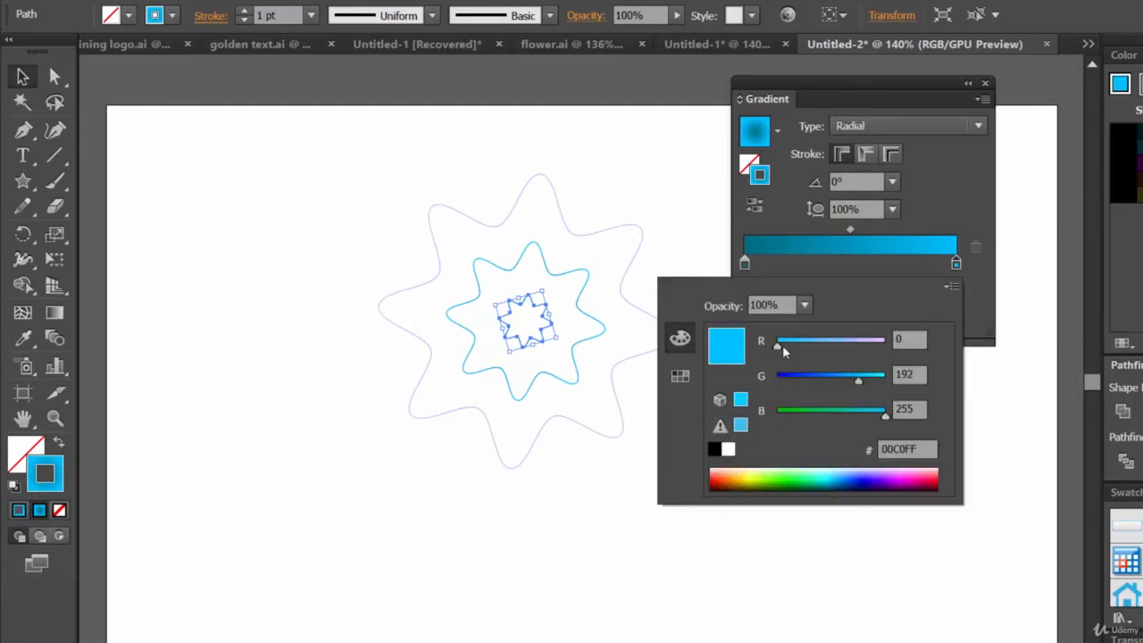
mouse_move(820, 355)
mouse_down()
mouse_move(905, 358)
mouse_move(739, 348)
mouse_up()
click(729, 450)
click(948, 179)
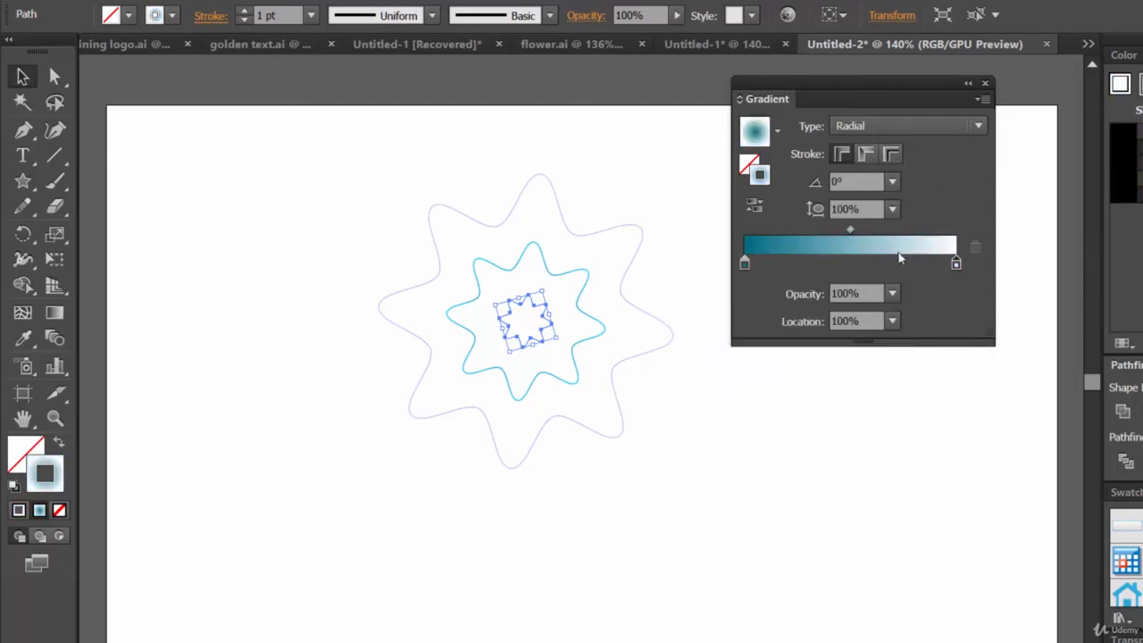
Add a dark teal stop to the smallest star's gradient and rearrange the stops, placing the lighter teal one at about 78%
click(897, 265)
double_click(896, 264)
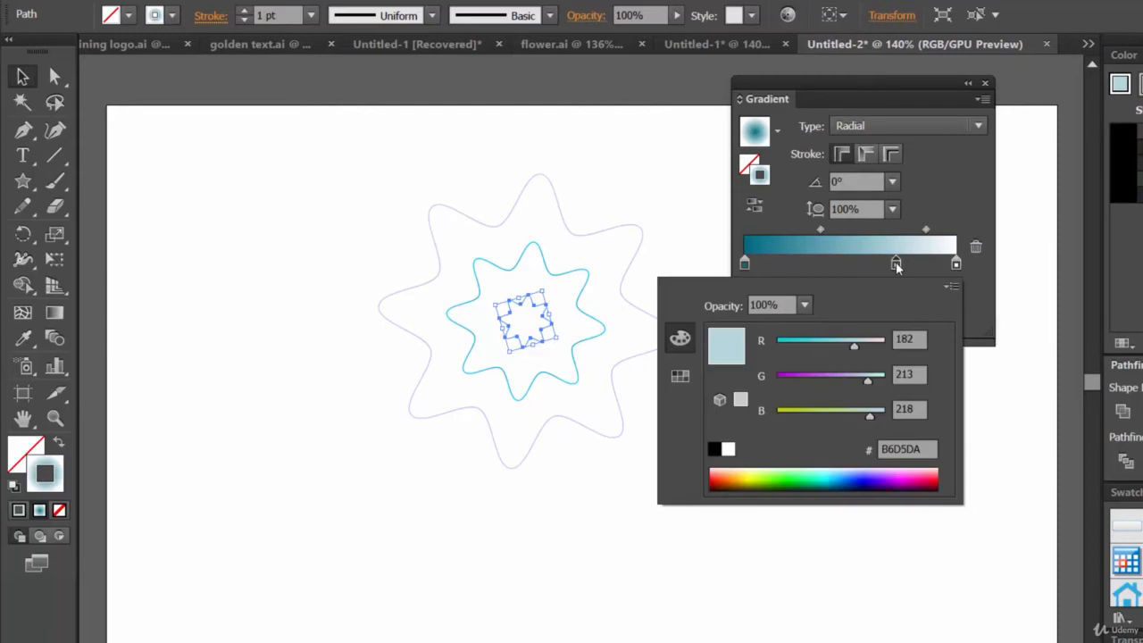
drag(847, 351, 842, 347)
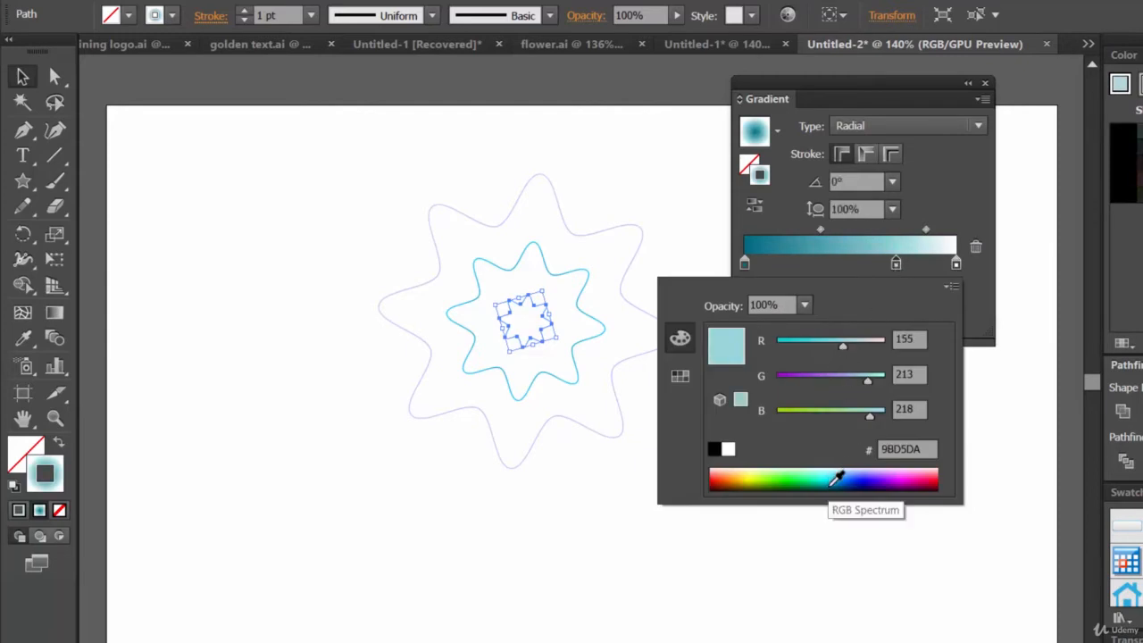
click(842, 475)
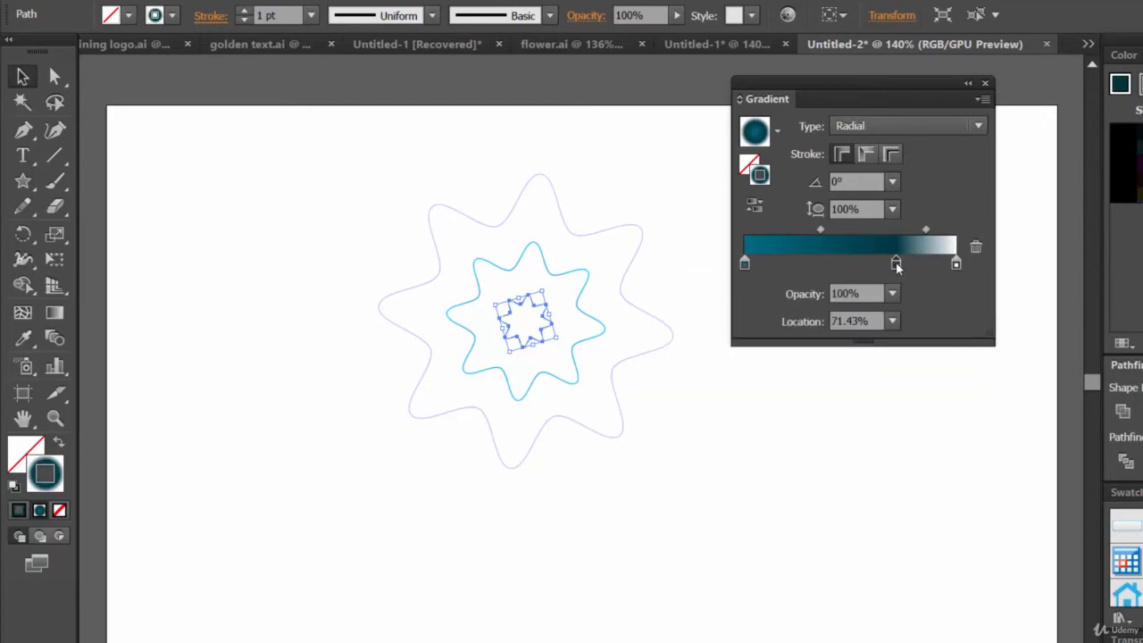
mouse_move(897, 264)
mouse_down()
mouse_move(779, 266)
mouse_move(885, 265)
mouse_up()
drag(781, 268, 911, 264)
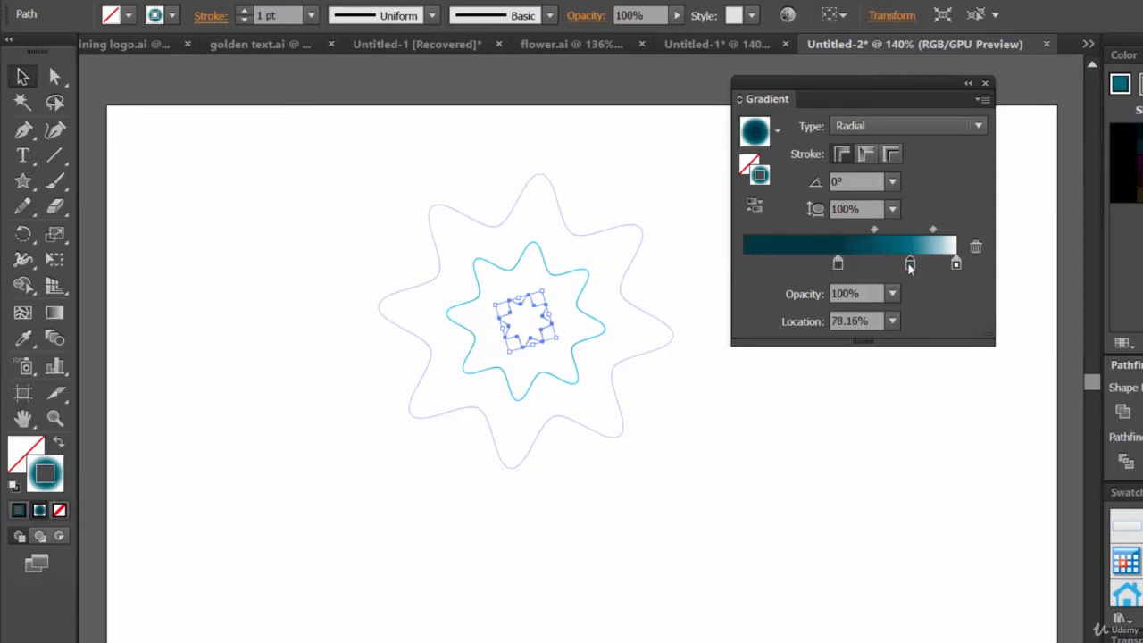
Recolour the smallest star's teal gradient stop at 78% to 005553, shift the dark stop to about 39.57%, and deselect the star
double_click(910, 262)
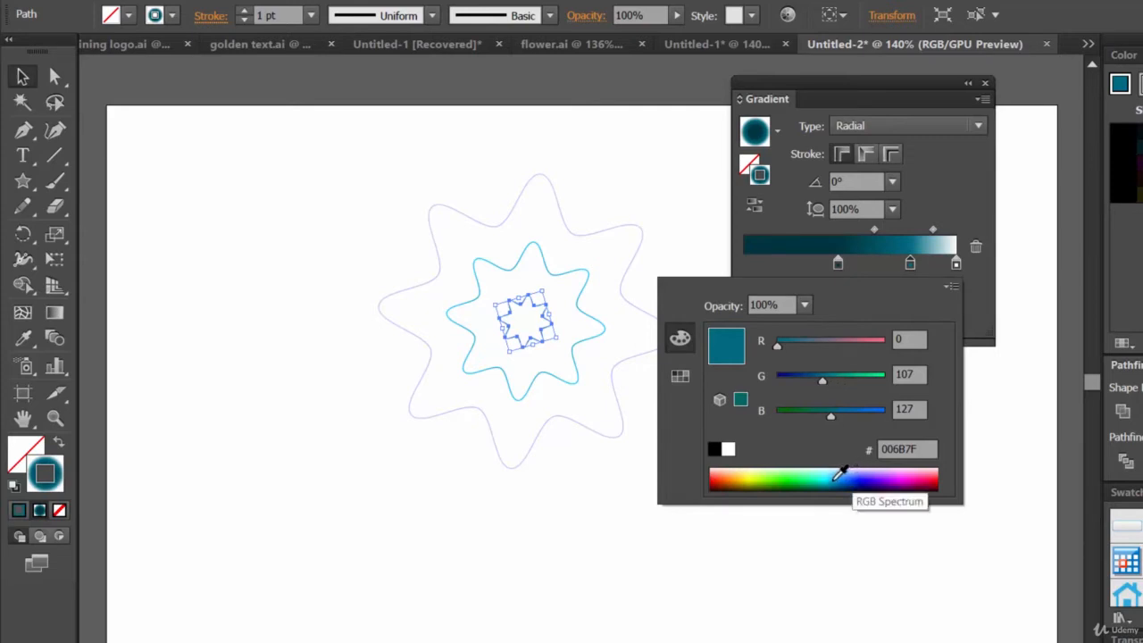
click(838, 477)
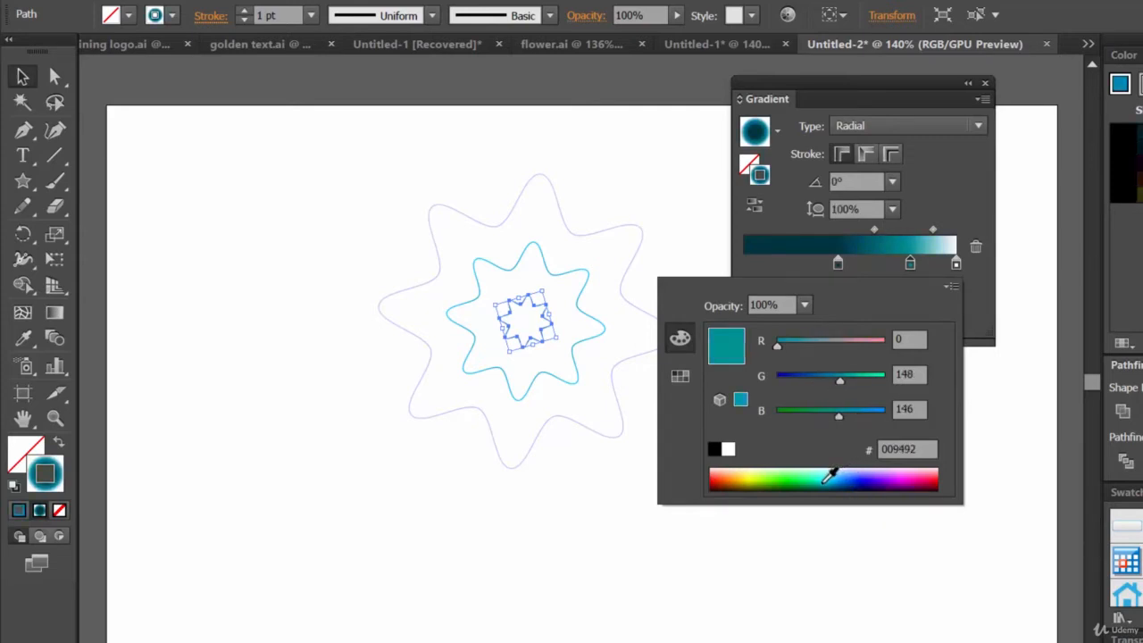
click(830, 479)
click(829, 479)
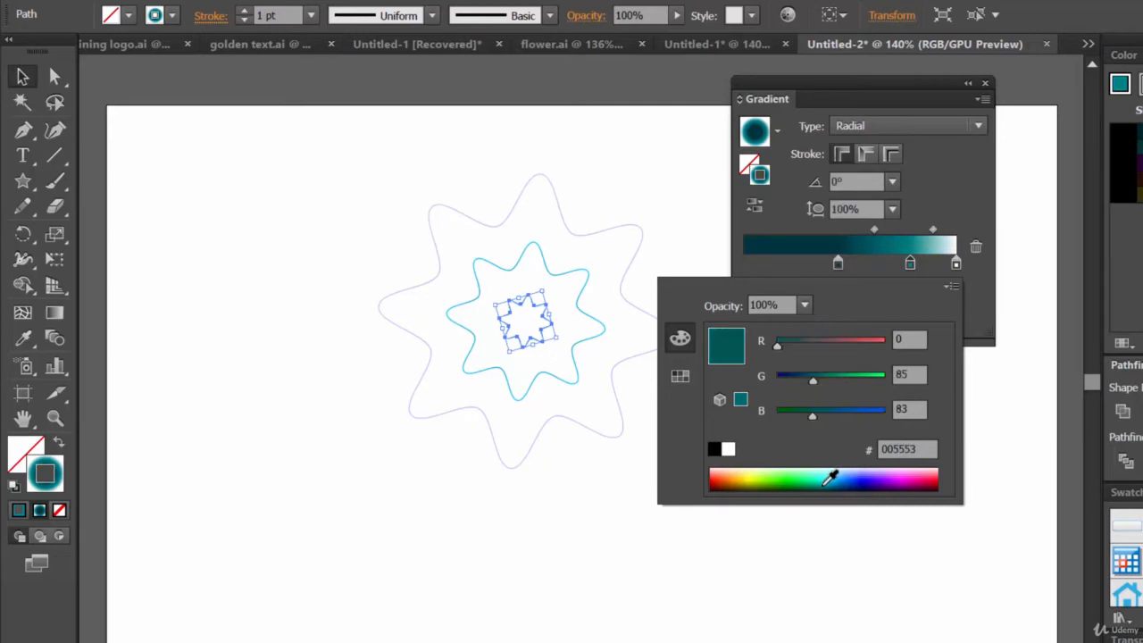
click(944, 191)
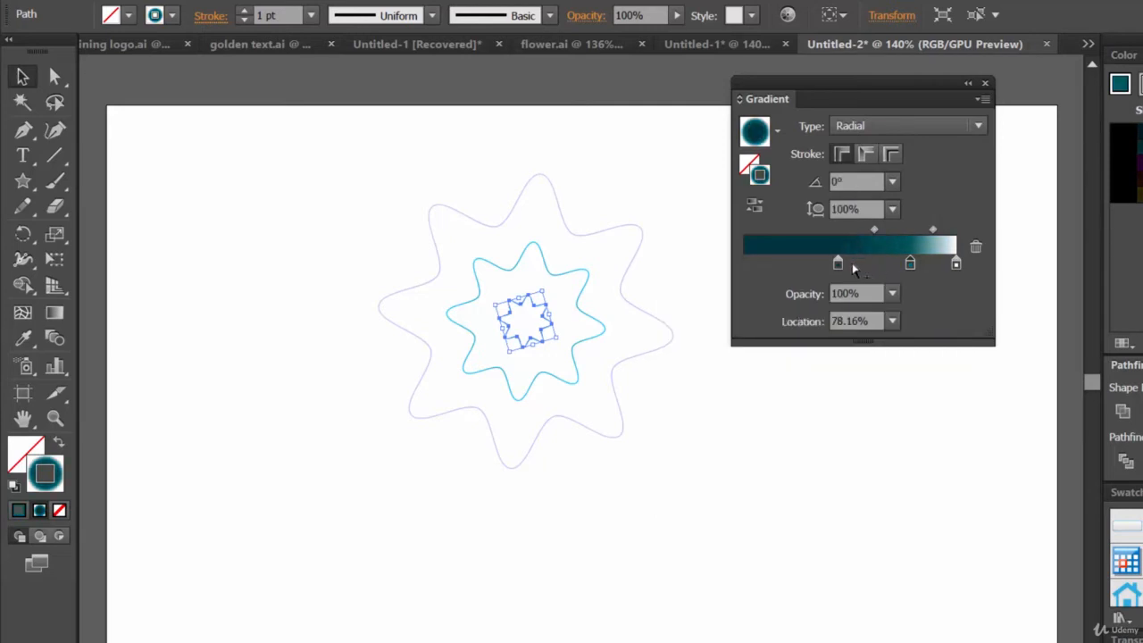
drag(838, 265, 828, 264)
drag(905, 95, 1032, 127)
click(490, 186)
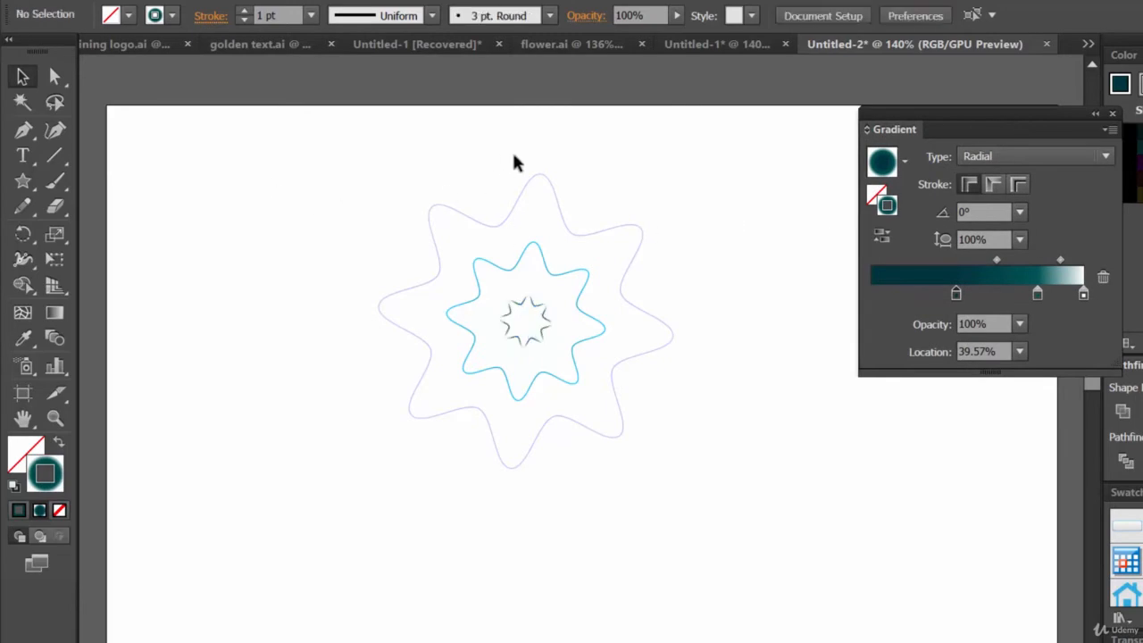
Select all three nested stars, check the blend options without changing them, and blend the stars together
drag(341, 169, 720, 515)
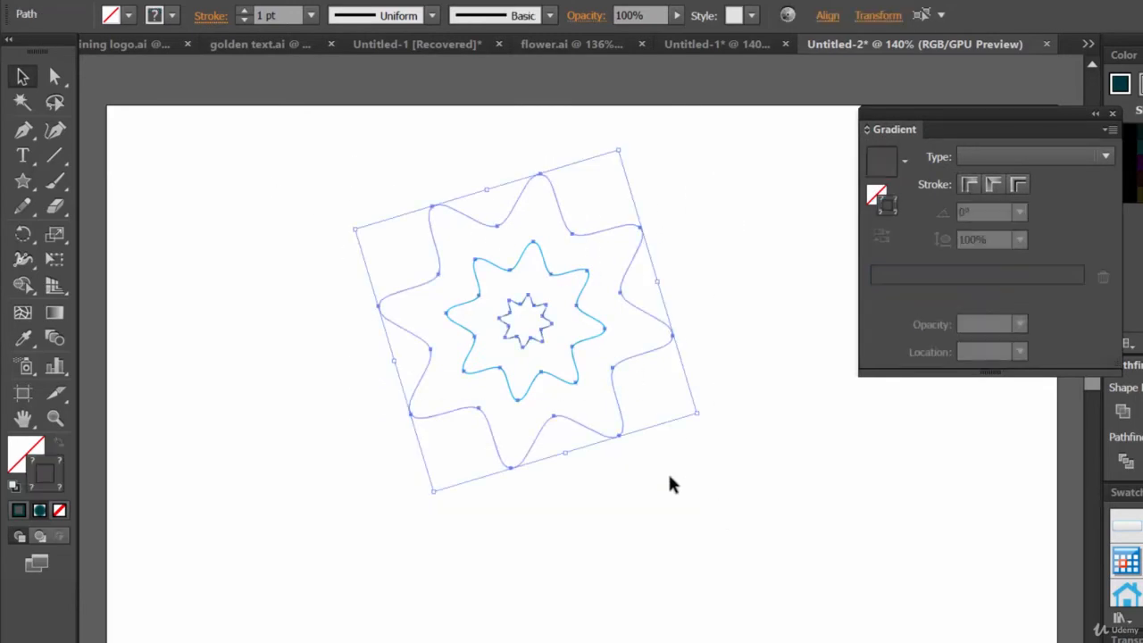
click(139, 1)
mouse_move(267, 342)
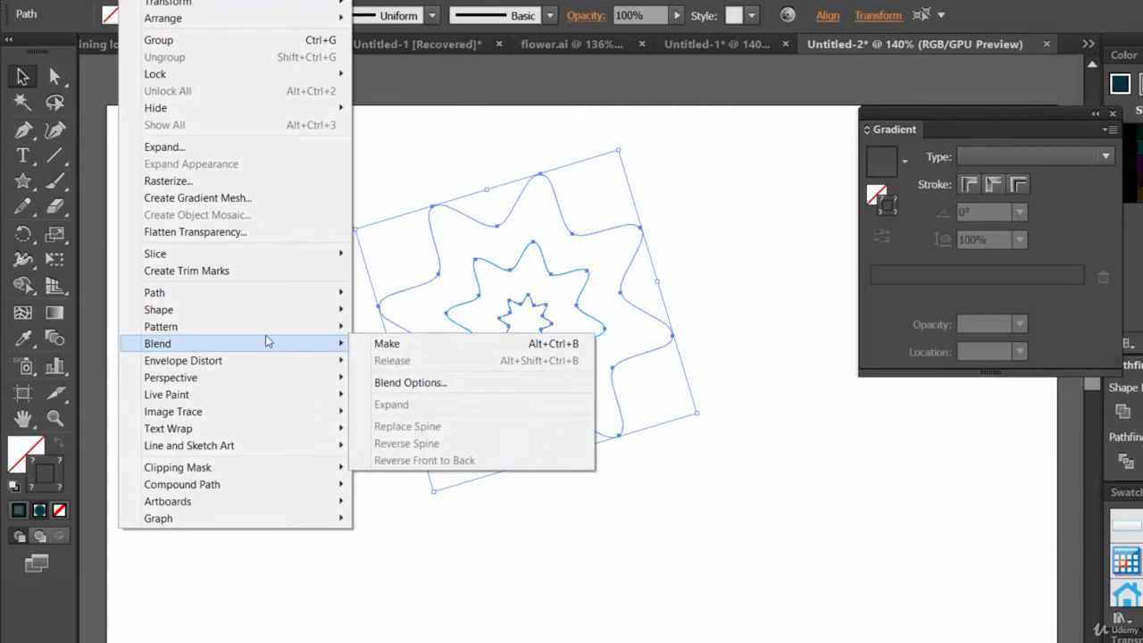
click(414, 384)
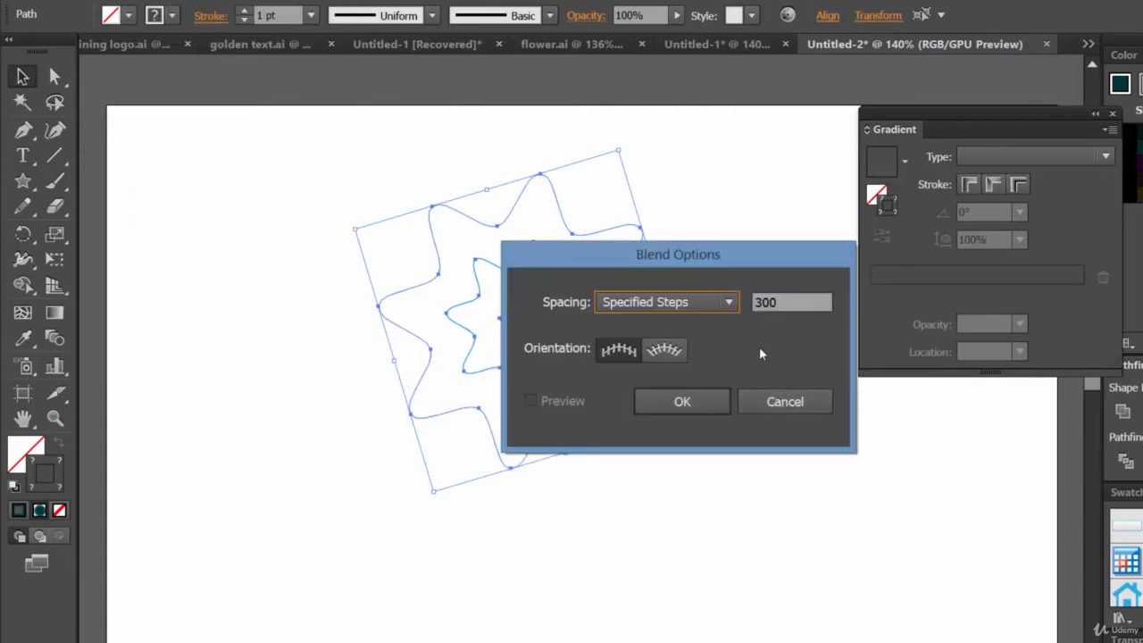
click(785, 406)
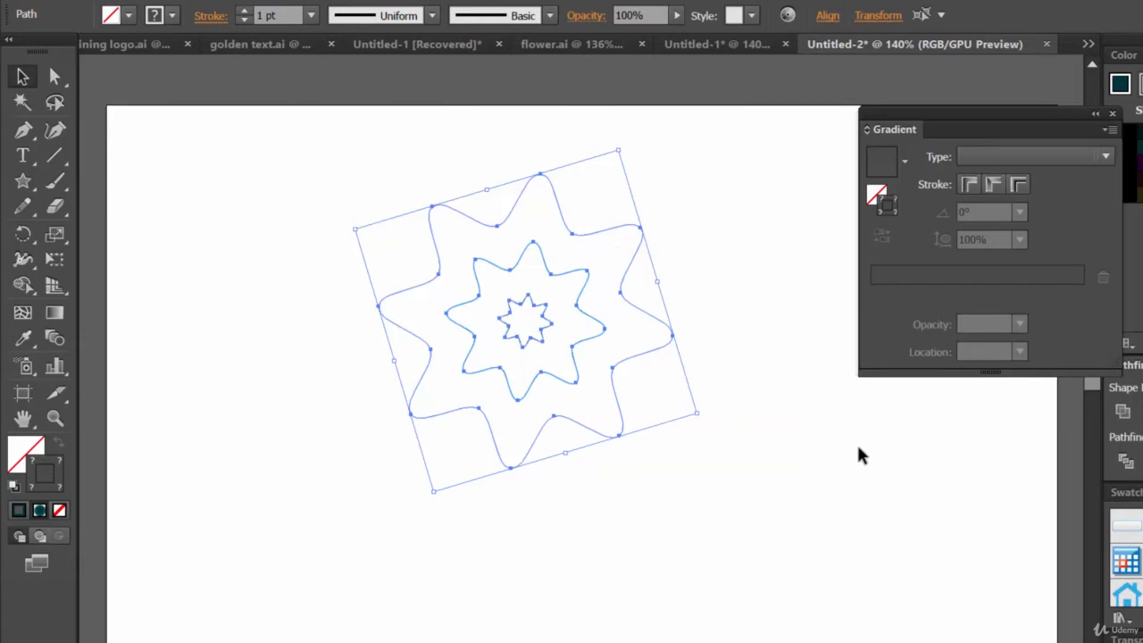
key(ctrl+alt+b)
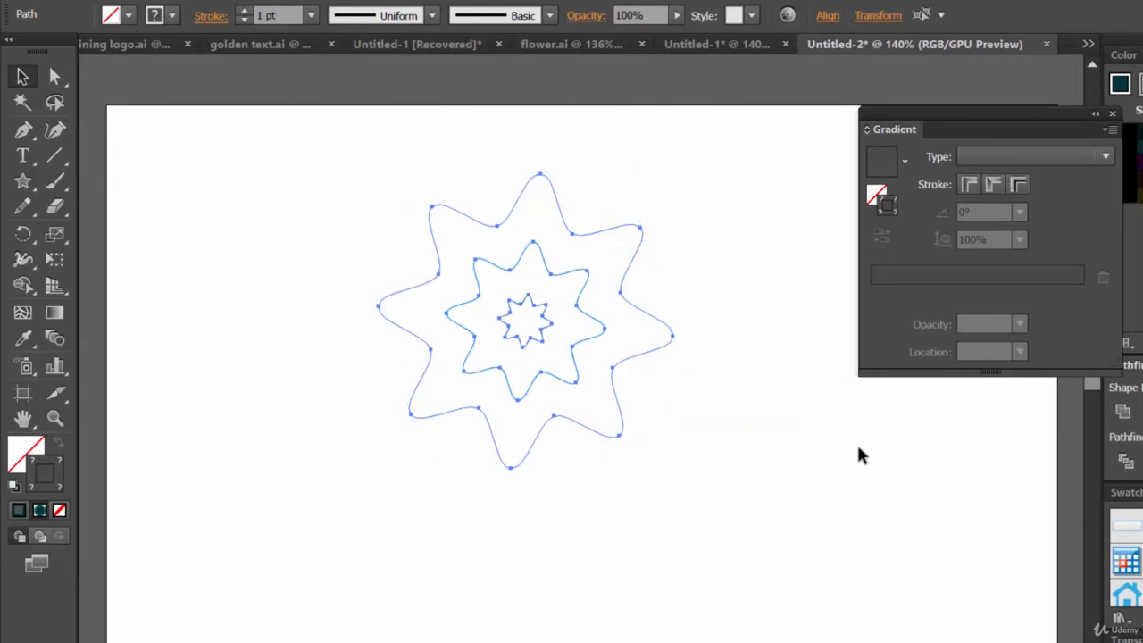
click(807, 532)
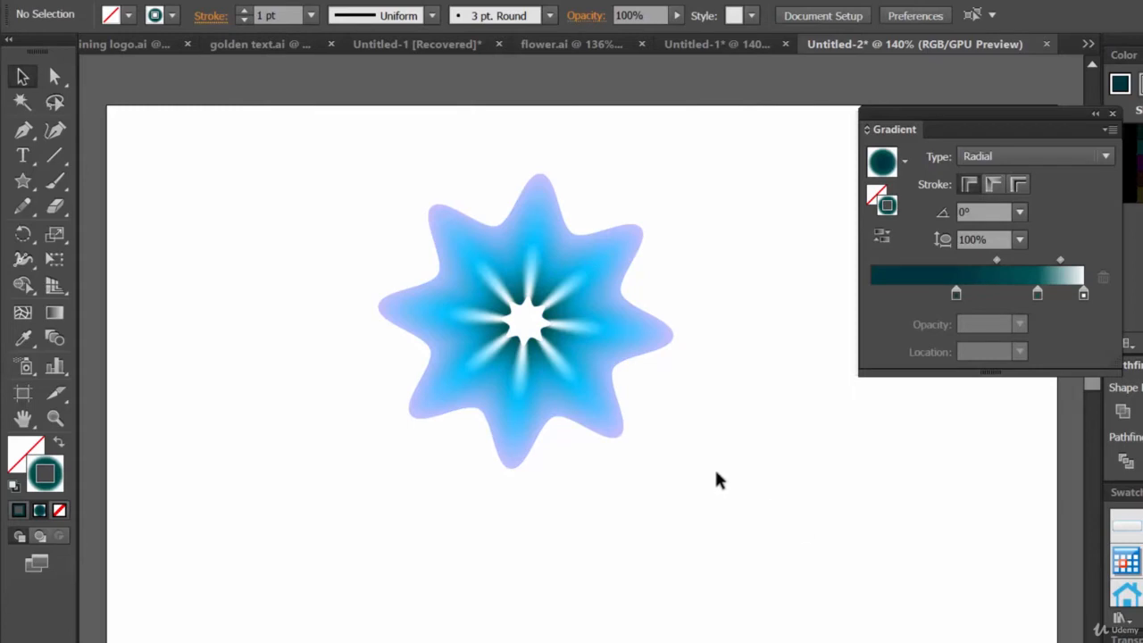
Select the blended flower and apply a Pucker & Bloat effect with 30% bloat
drag(711, 487, 324, 143)
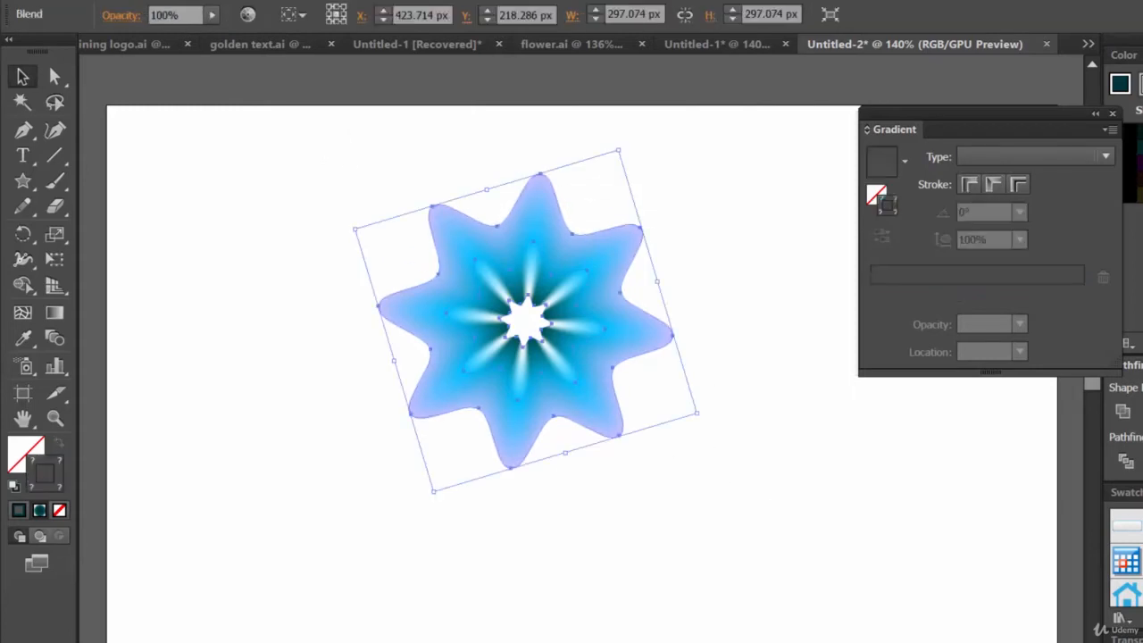
click(290, 1)
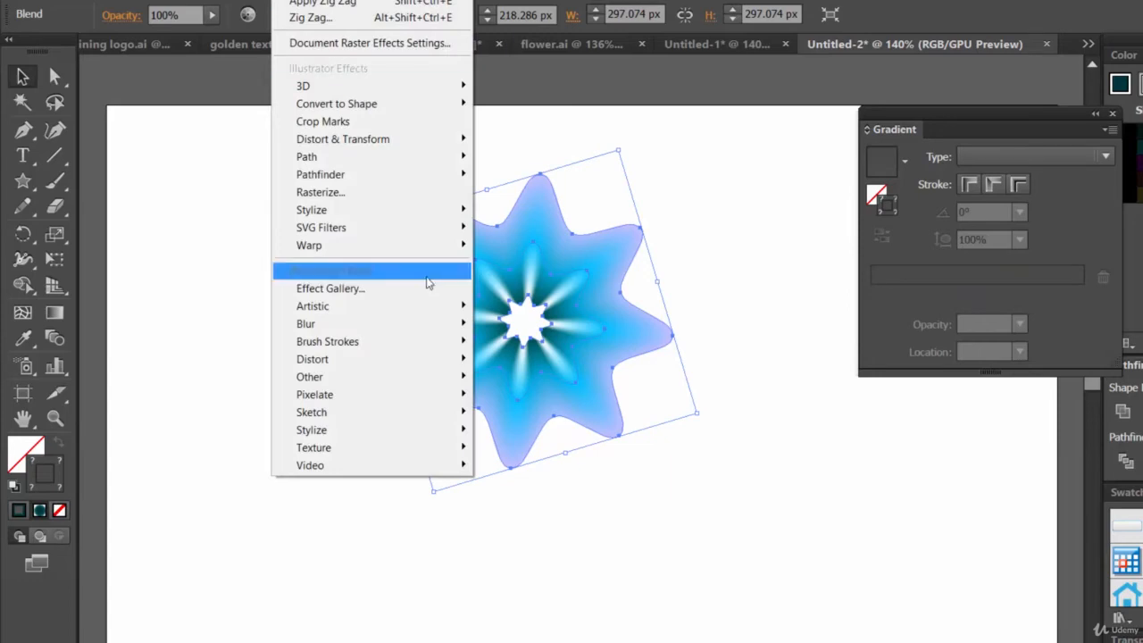
mouse_move(433, 140)
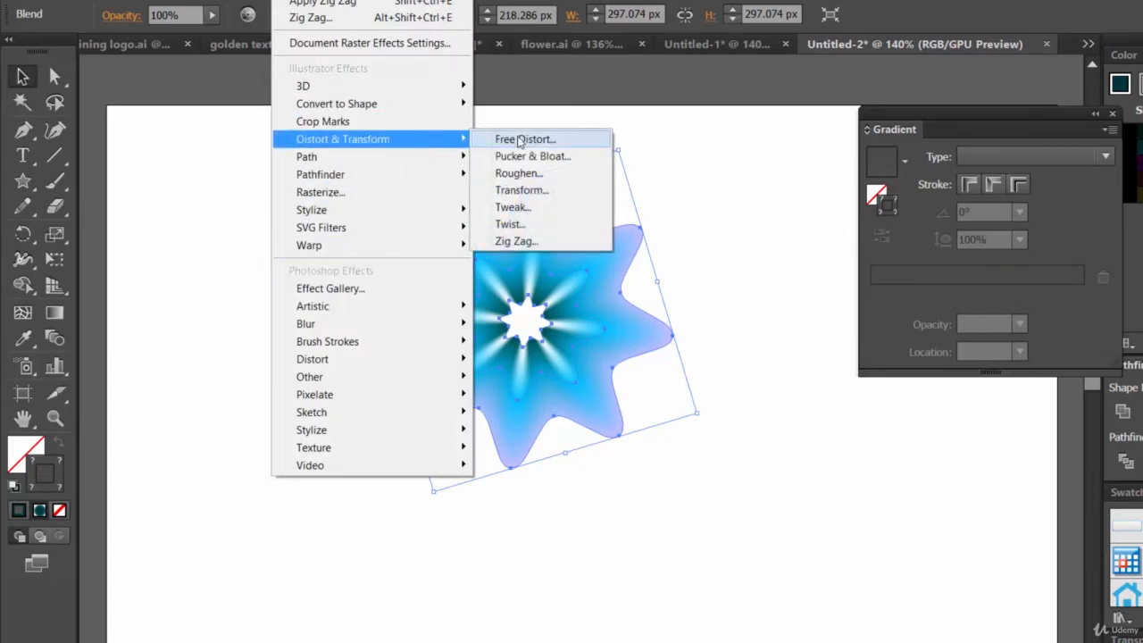
click(523, 157)
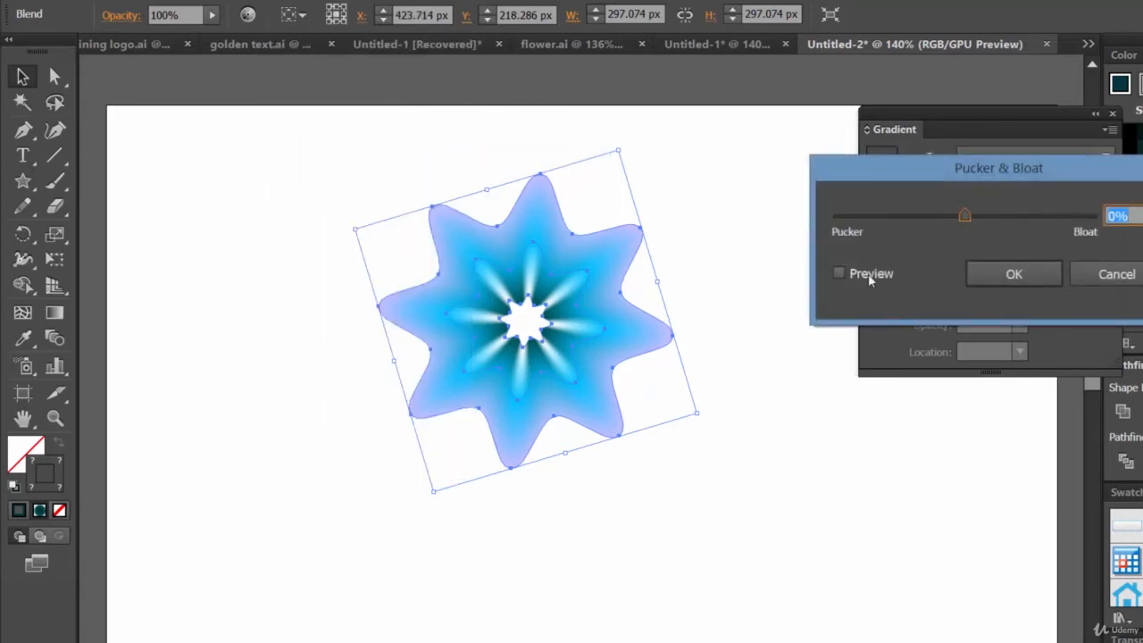
drag(967, 219, 985, 224)
click(859, 274)
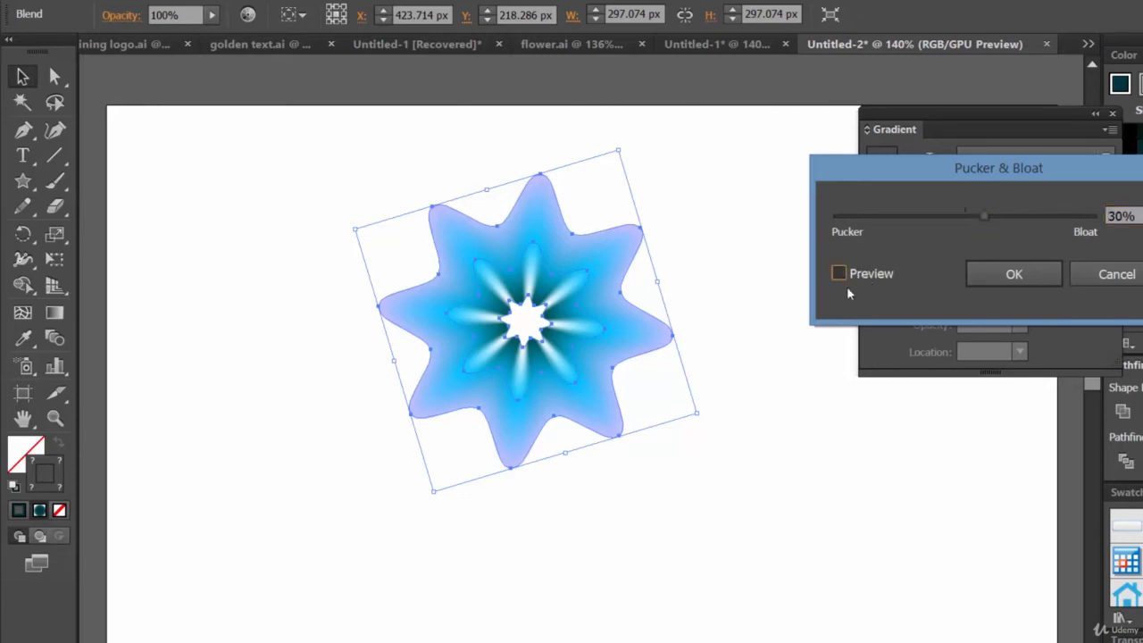
key(space)
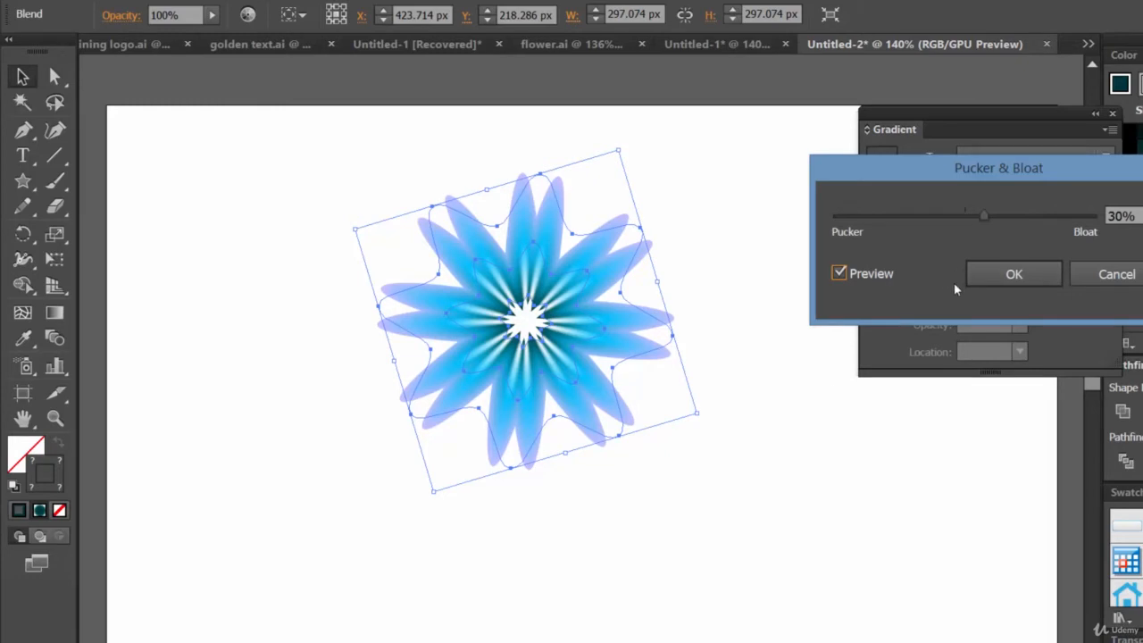
click(1009, 277)
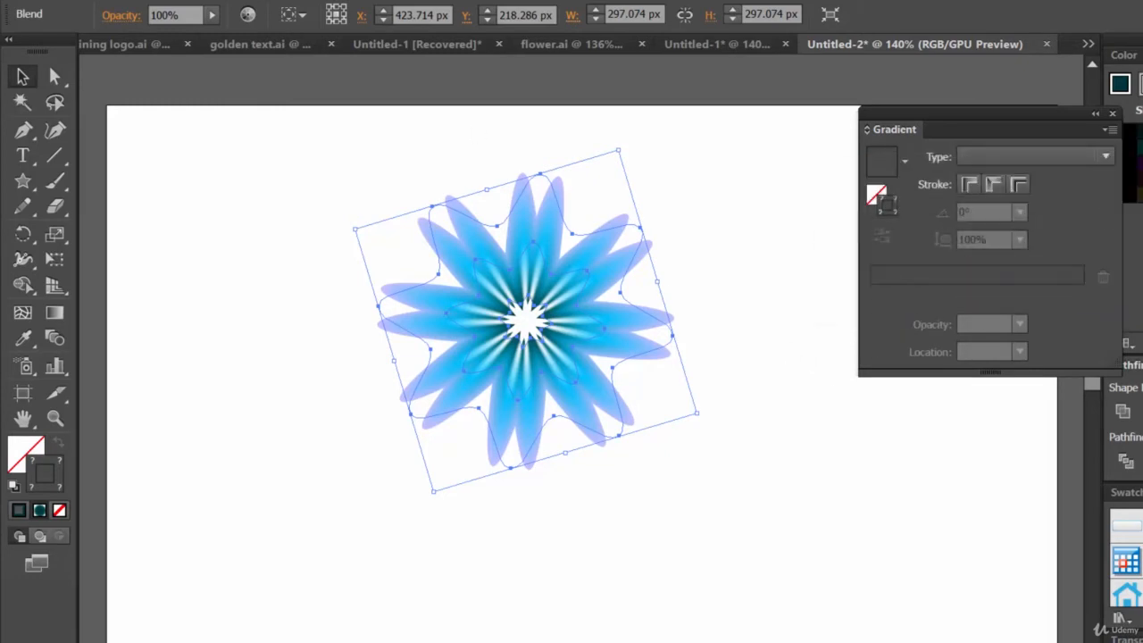
Apply a Zig Zag effect to the flower with 26 px absolute size, 15 ridges per segment and smooth points
click(291, 0)
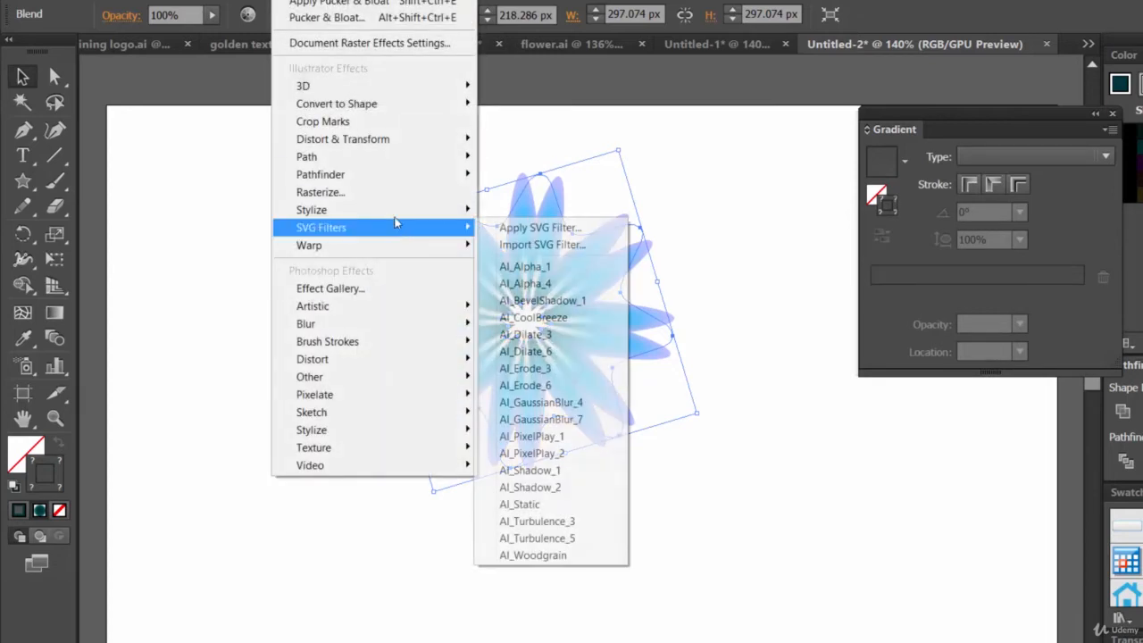
mouse_move(421, 141)
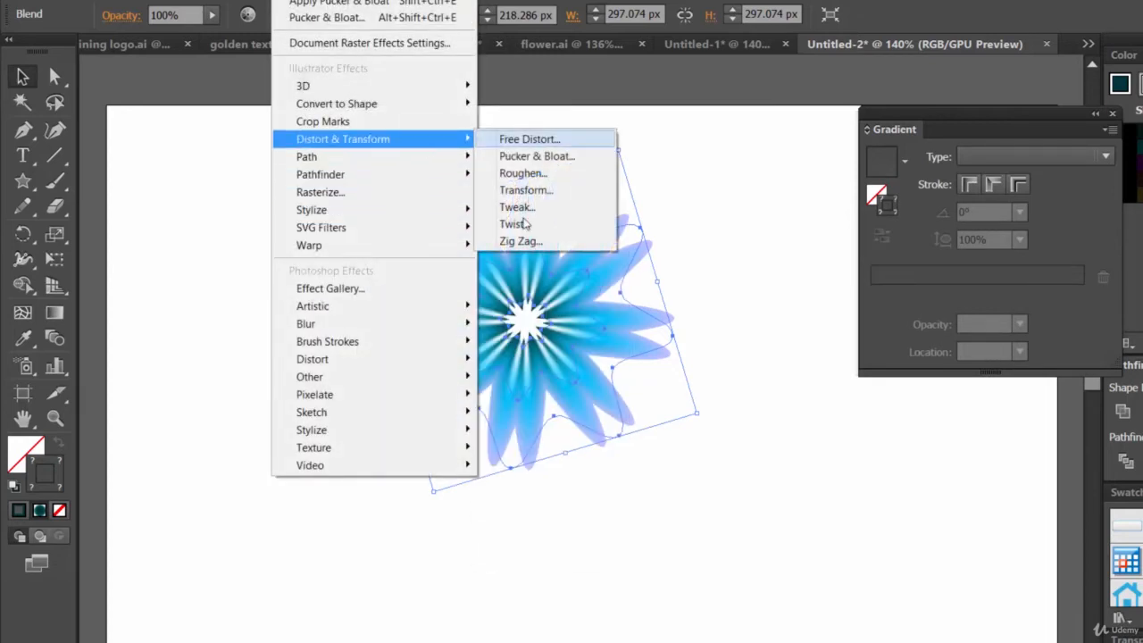
click(521, 243)
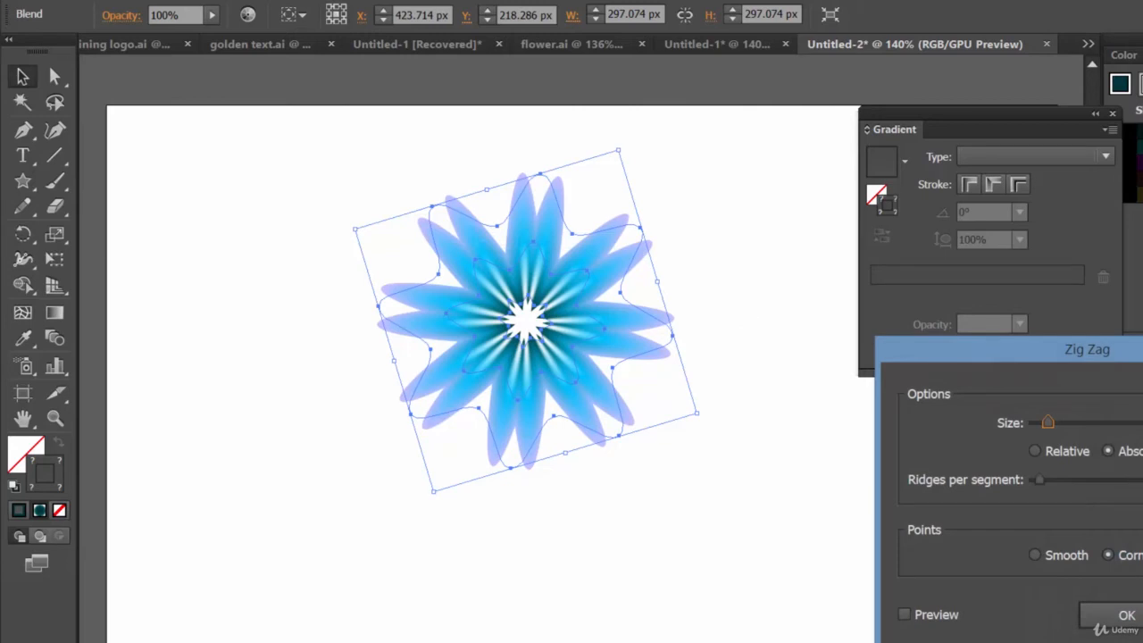
drag(1048, 423, 1074, 424)
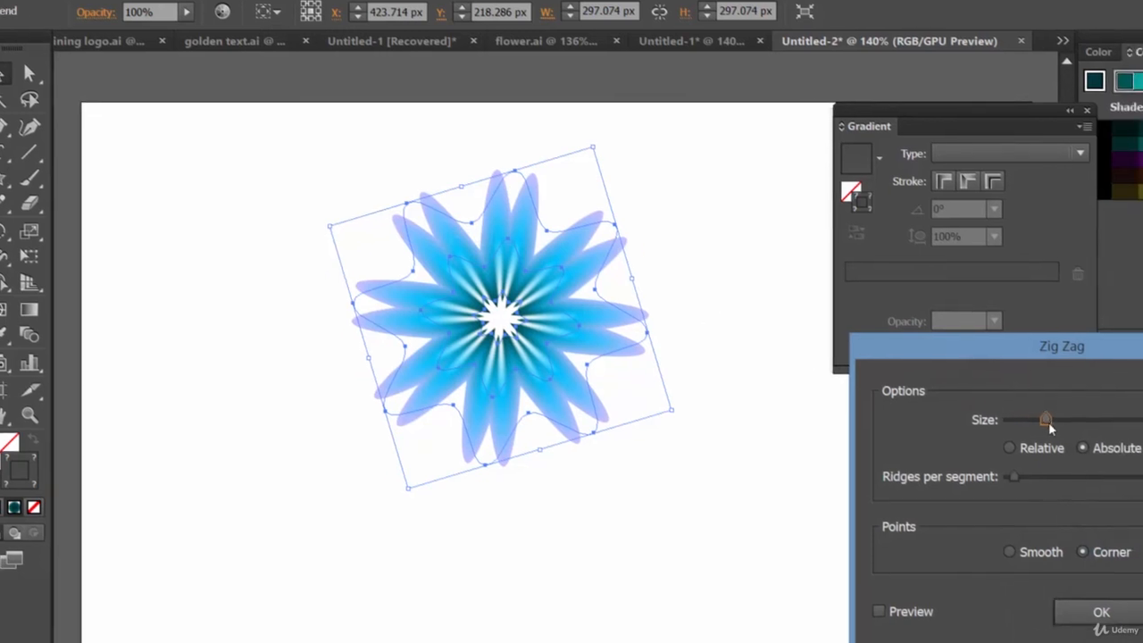
drag(953, 410, 950, 411)
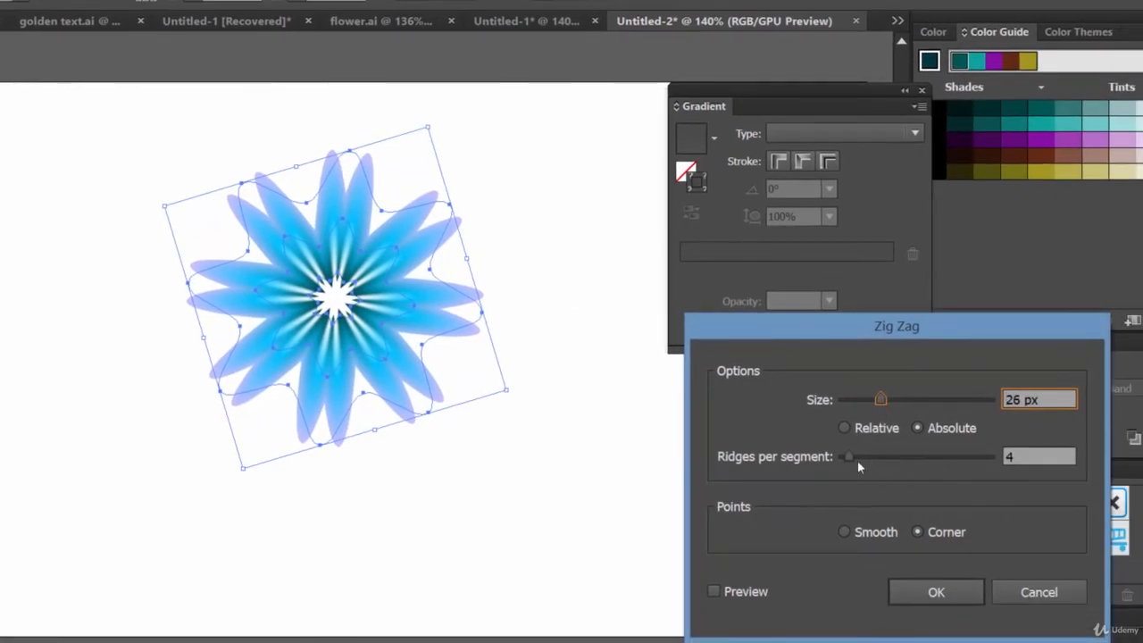
click(922, 467)
drag(853, 458, 869, 456)
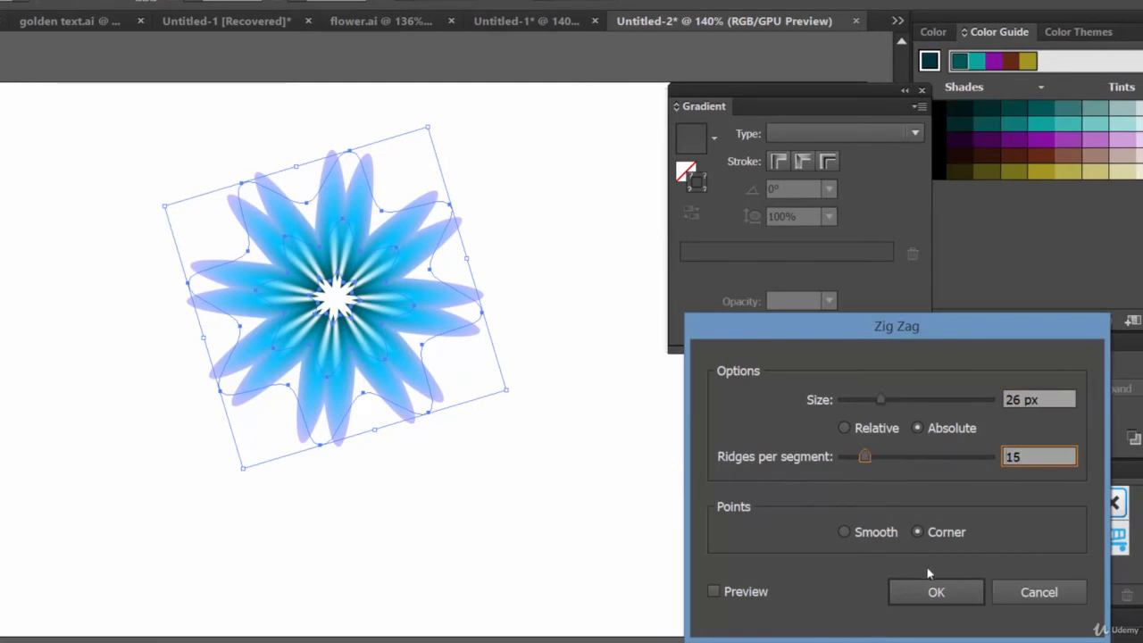
click(863, 533)
click(714, 594)
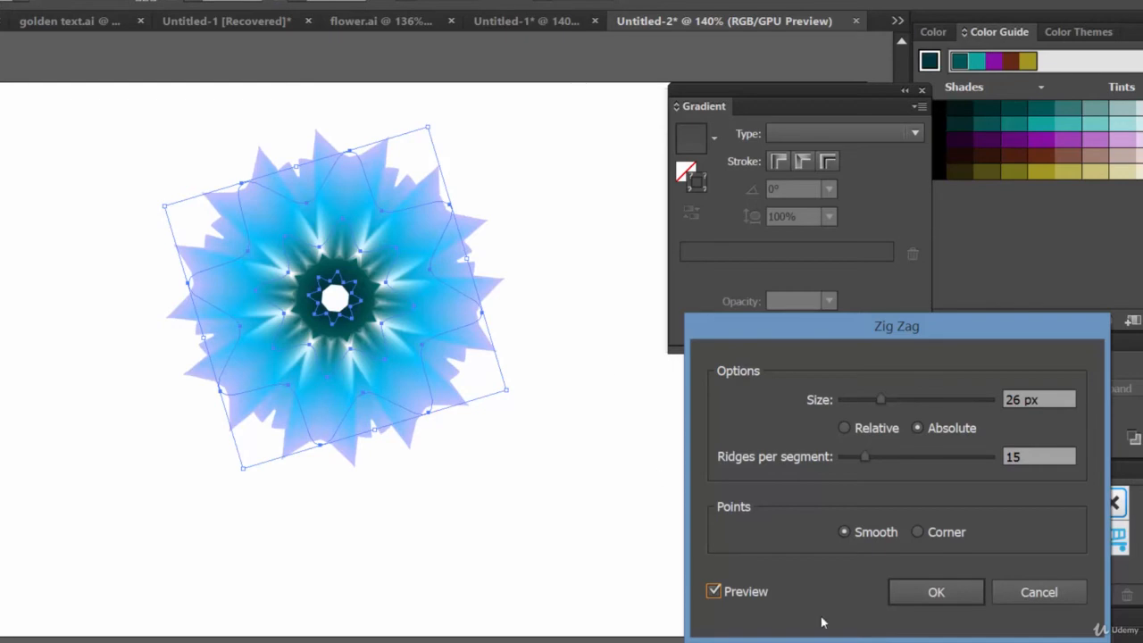
click(925, 597)
click(600, 378)
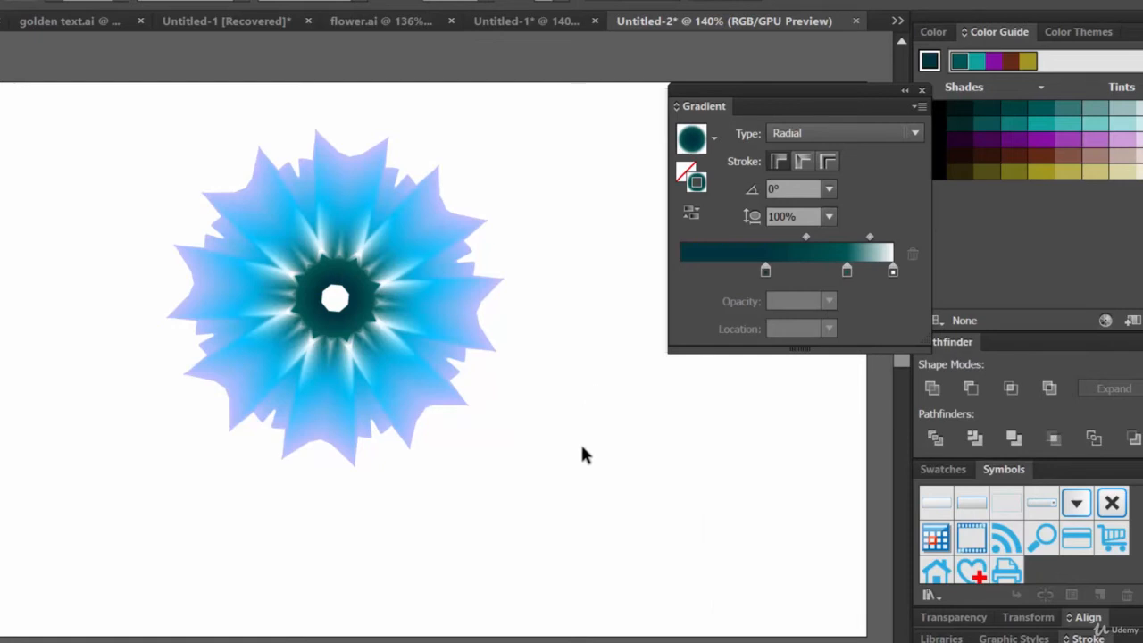
Copy the blue flower into the Untitled-1 document, place it between the two pink flowers, and close the Gradient panel
drag(579, 442, 107, 100)
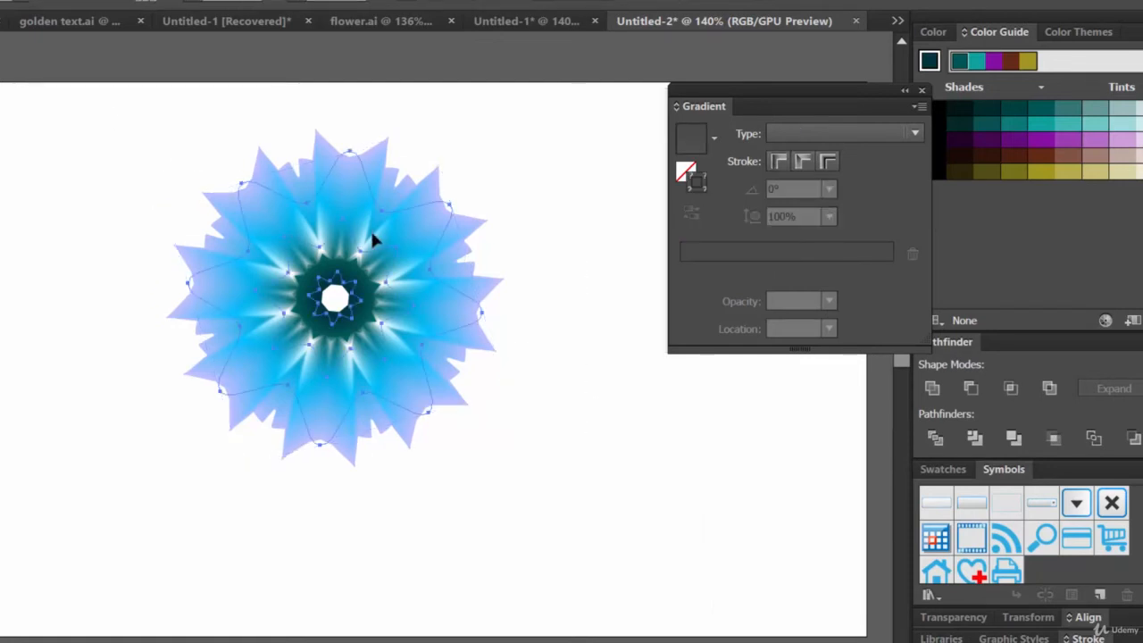
click(517, 22)
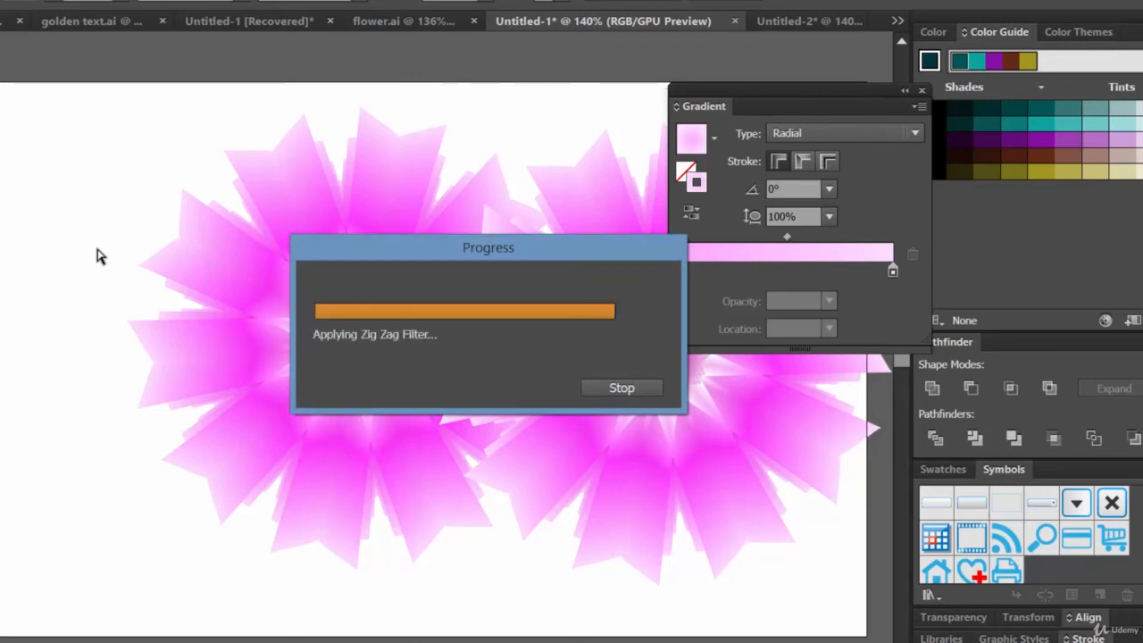
drag(406, 286, 538, 506)
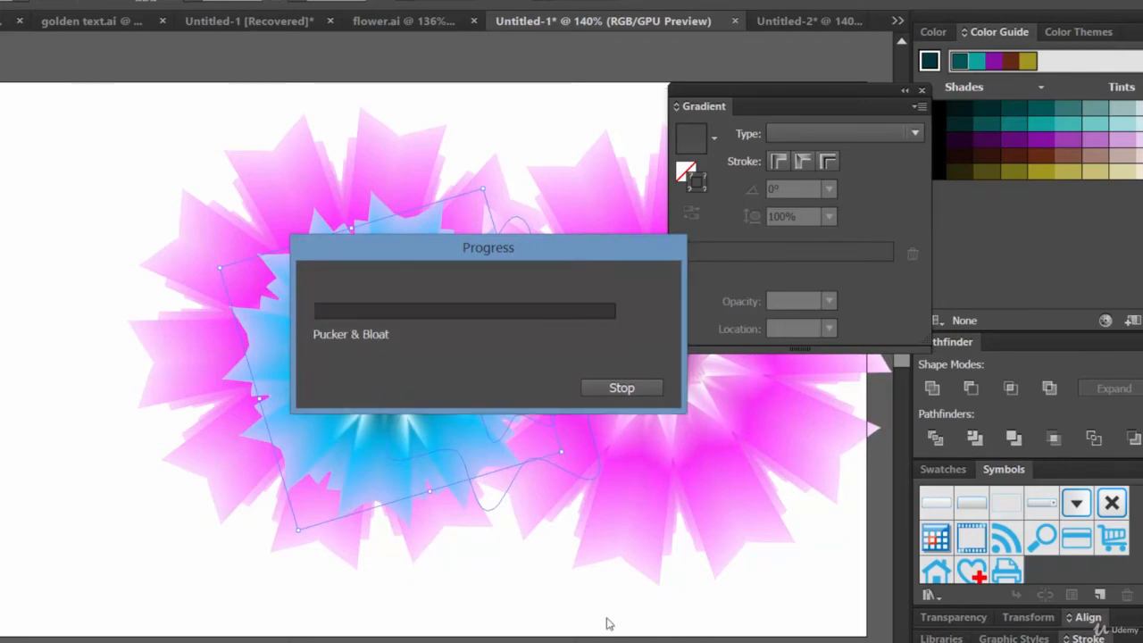
click(922, 91)
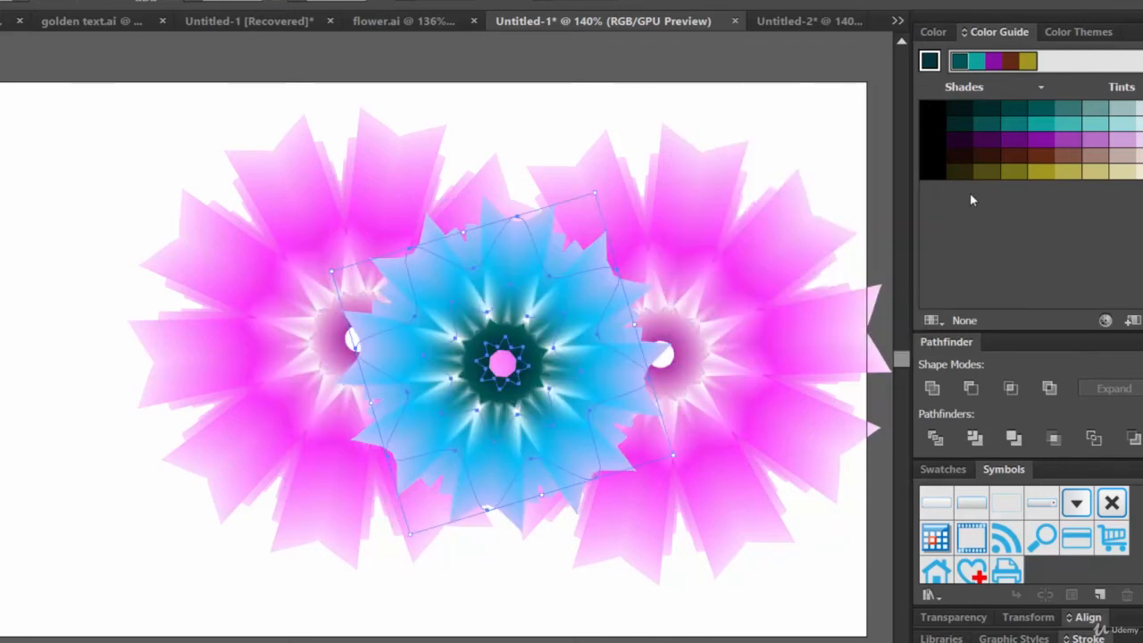
click(790, 621)
Move the left pink flower outward to the artboard's left edge, away from the blue flower
click(281, 223)
key(v)
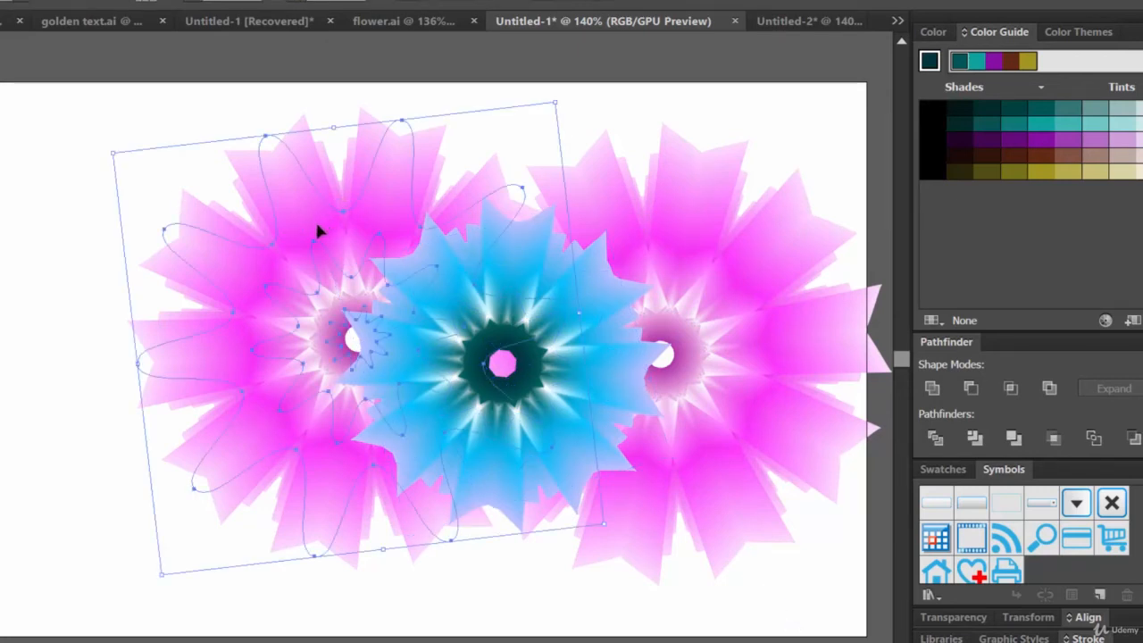
drag(297, 231, 90, 213)
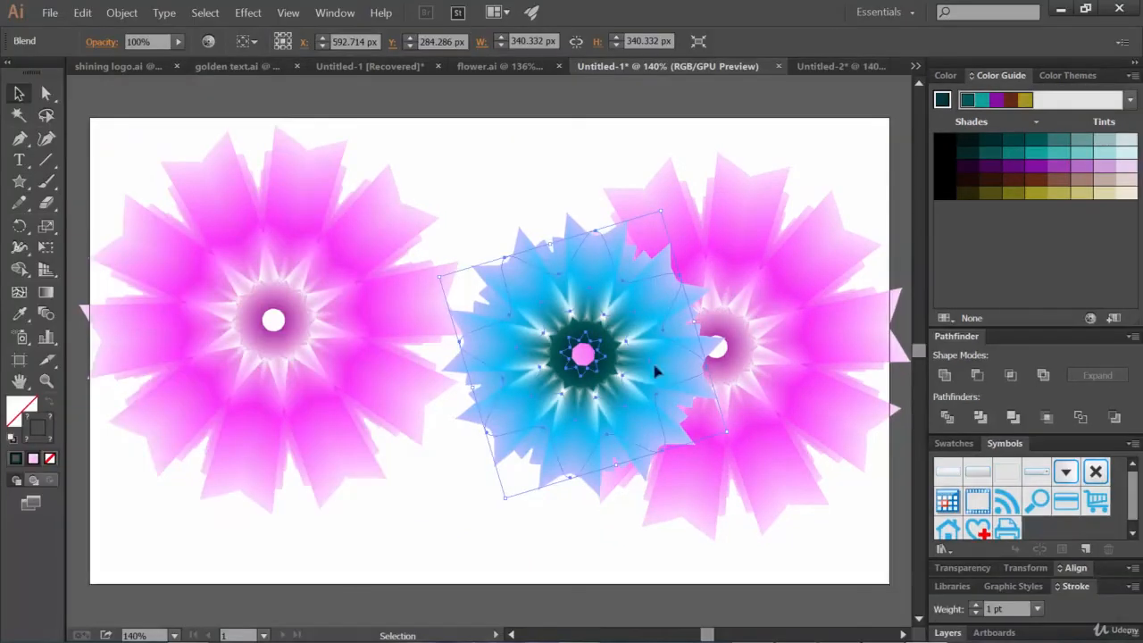
Move the blue flower midway between the pink flowers, at about X 471 px and Y 270 px, and select the right pink flower
drag(586, 375, 557, 351)
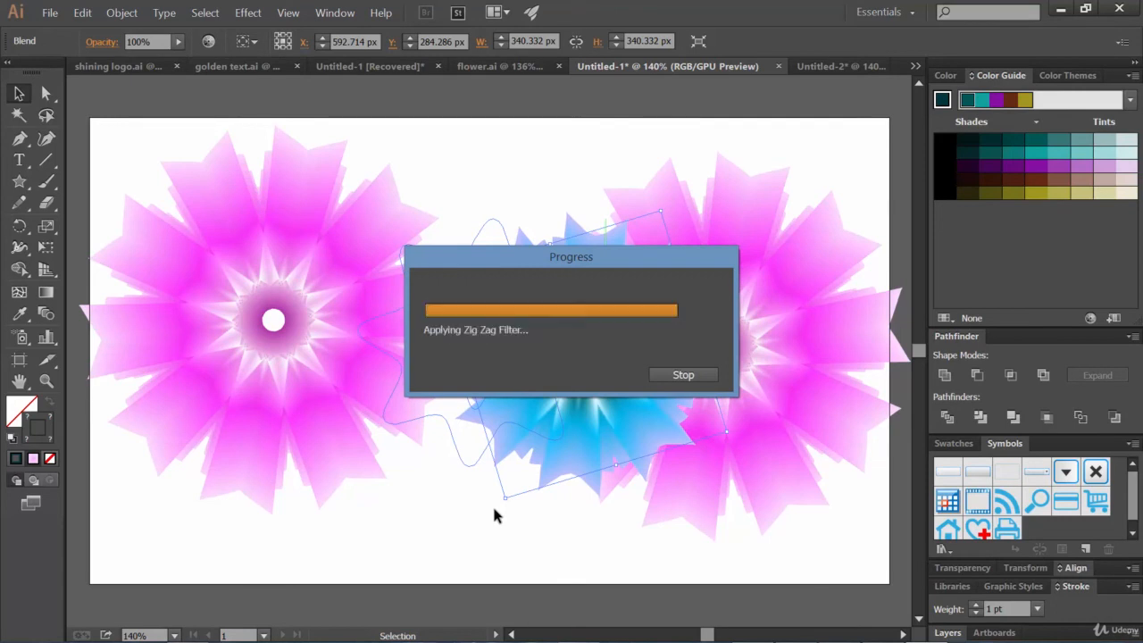
drag(492, 503, 492, 504)
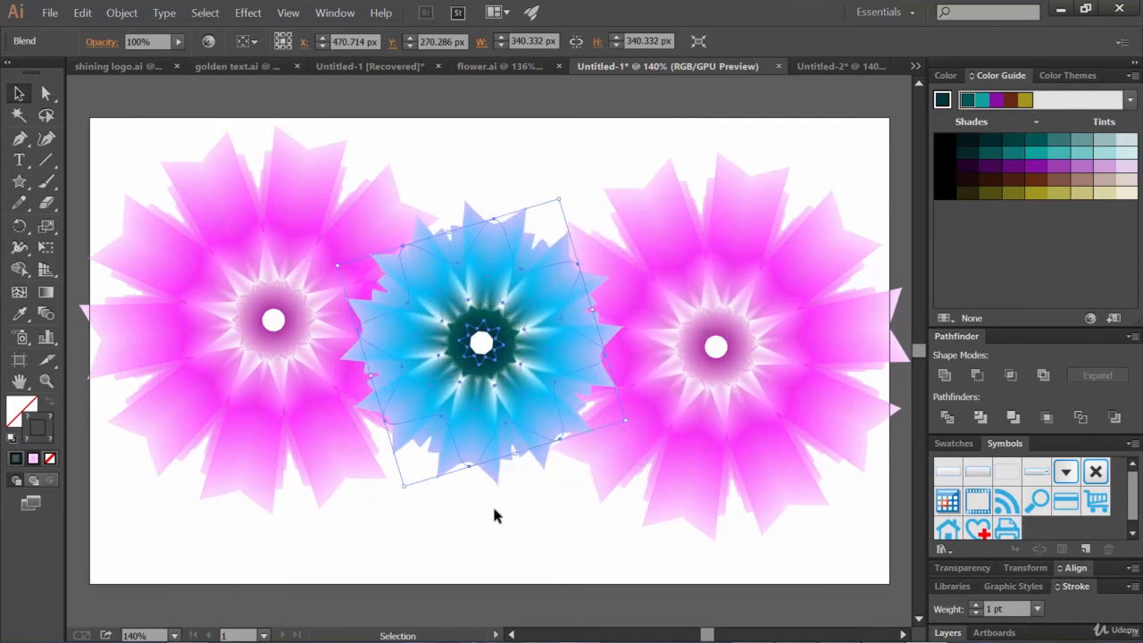
click(529, 552)
click(738, 423)
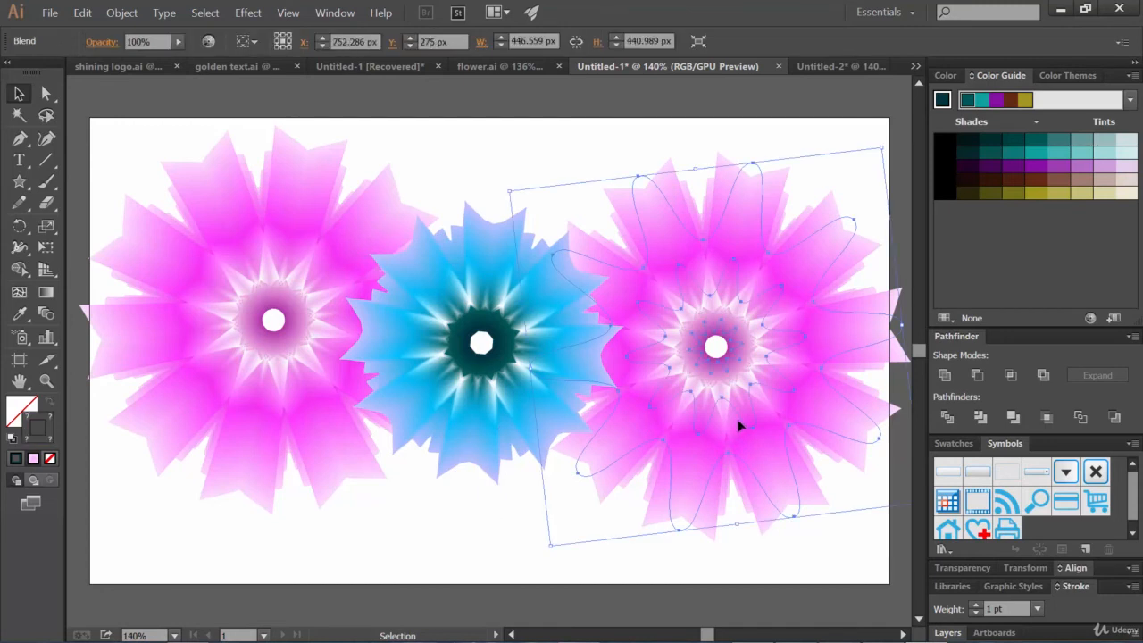
Move the right pink flower straight up by about 51 px and deselect it
drag(773, 436, 773, 402)
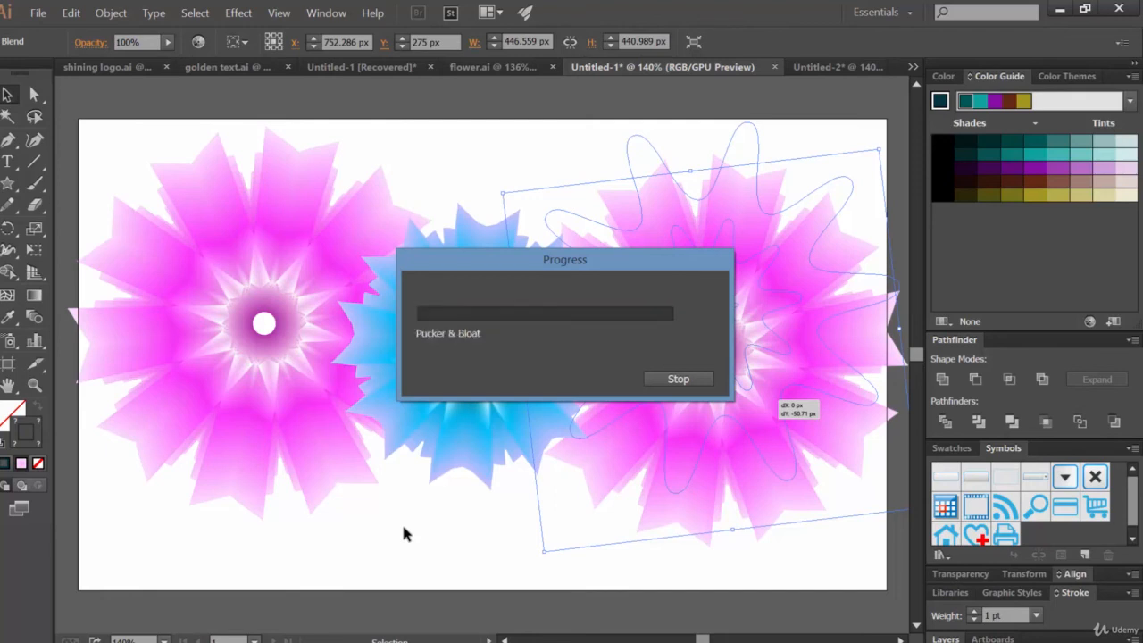
click(678, 542)
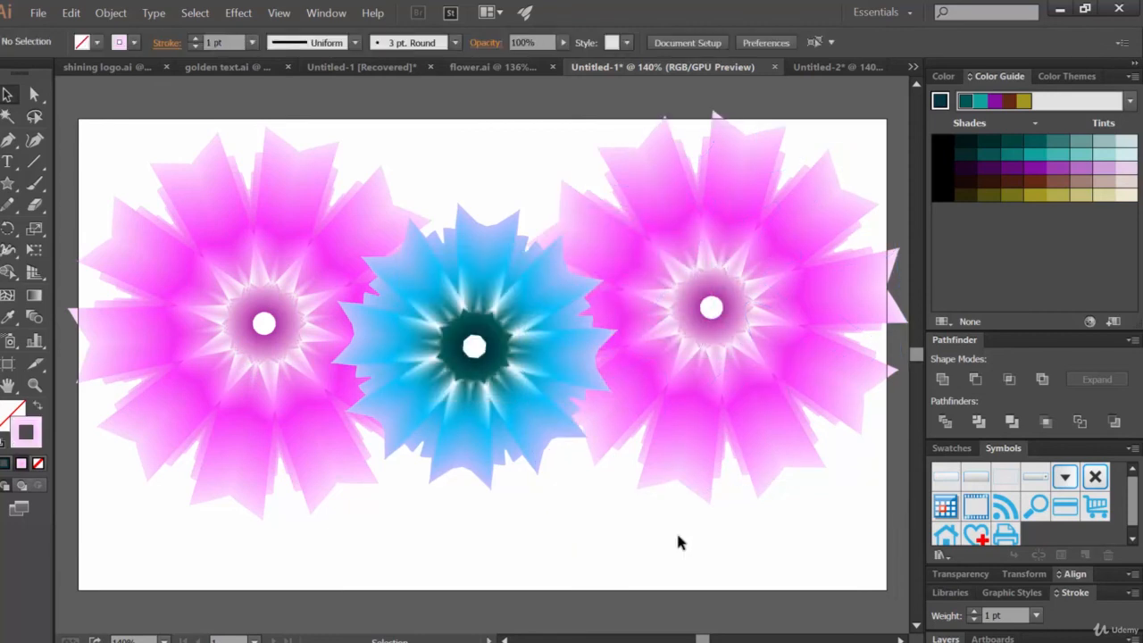
Switch to the Untitled-2 document and undo the Zig Zag effect on the blue flower
click(820, 69)
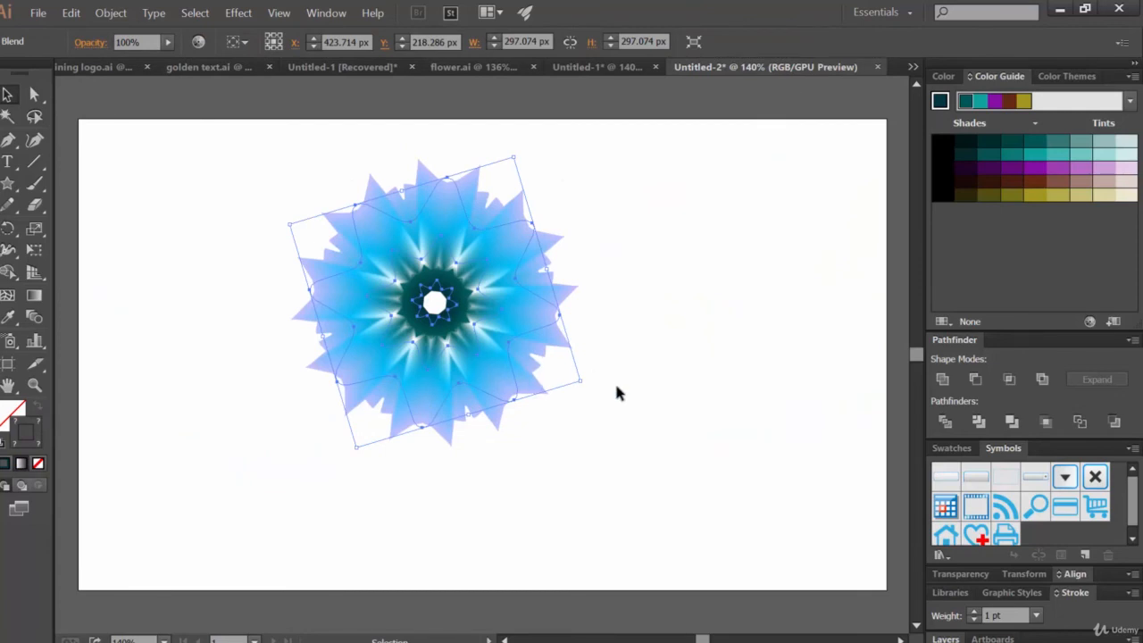
key(a)
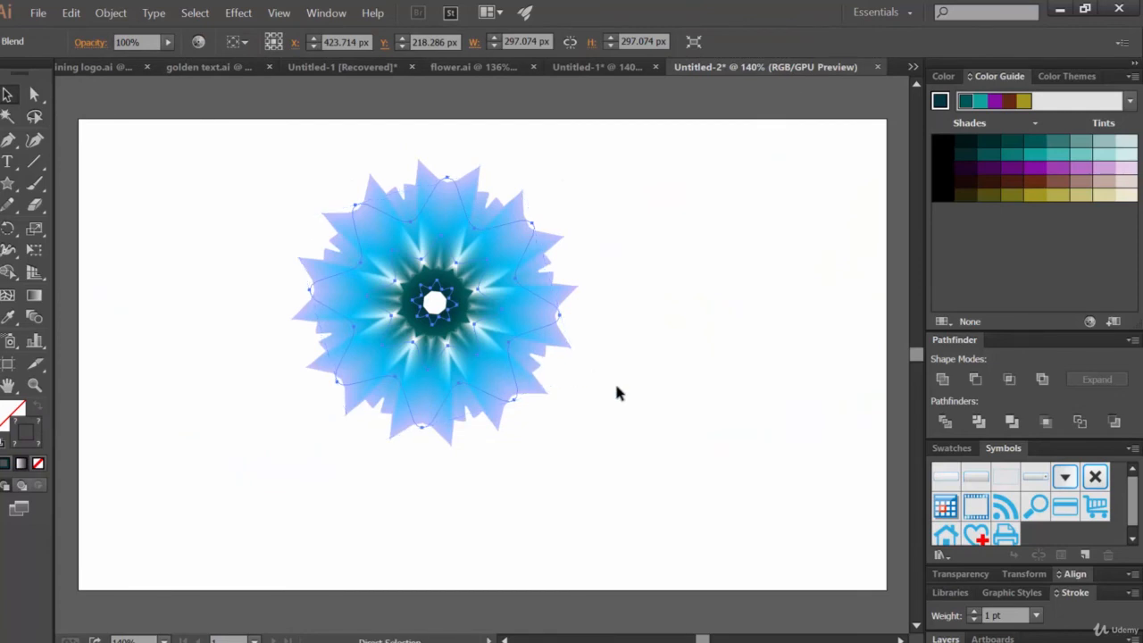
key(ctrl+c)
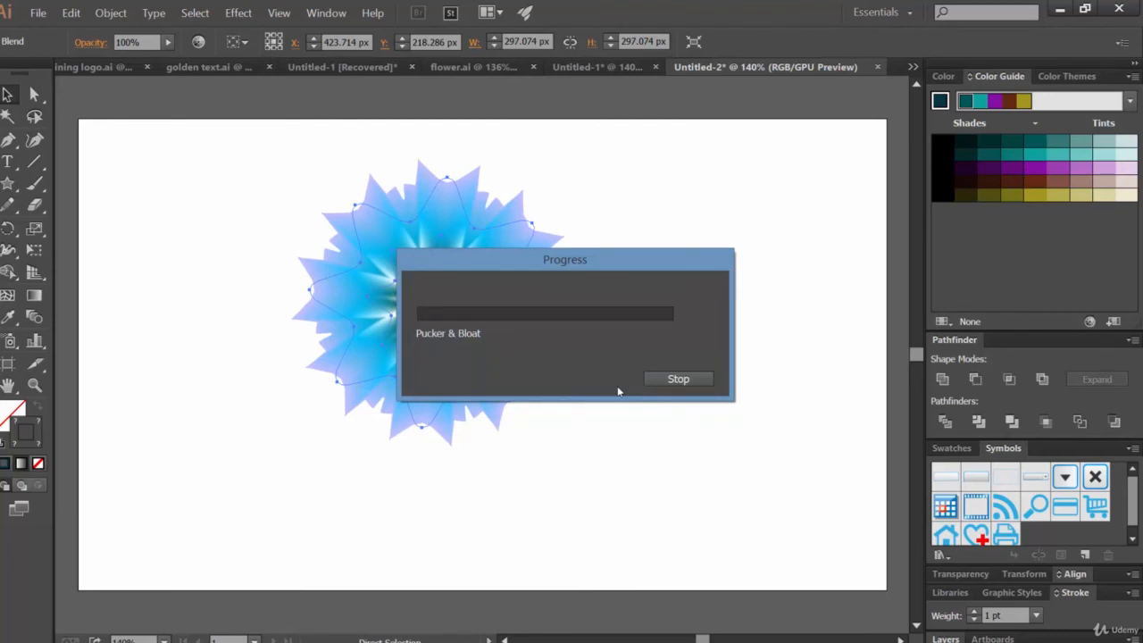
key(v)
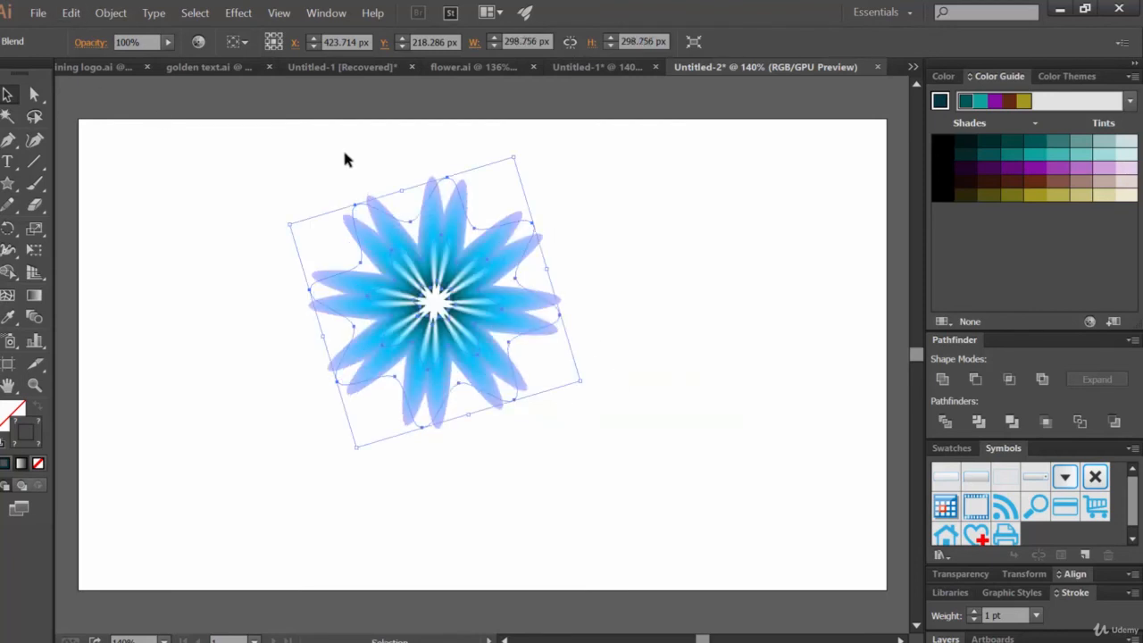
Undo the Pucker & Bloat effect and the blend so the three nested stars are separate paths, and deselect them
click(70, 12)
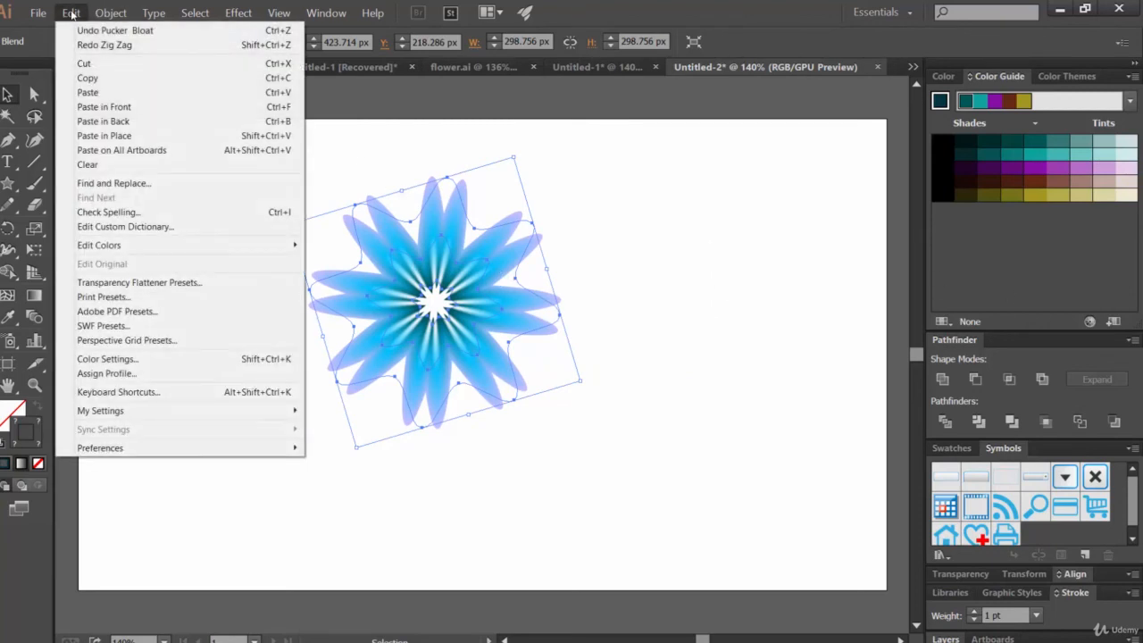
click(116, 32)
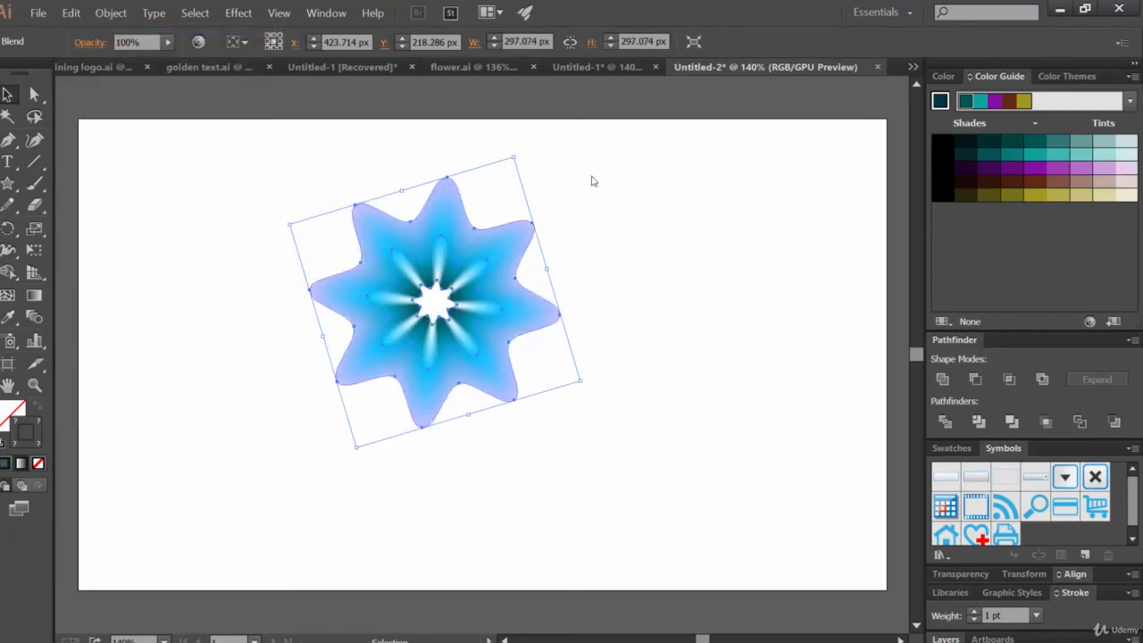
click(70, 13)
click(100, 31)
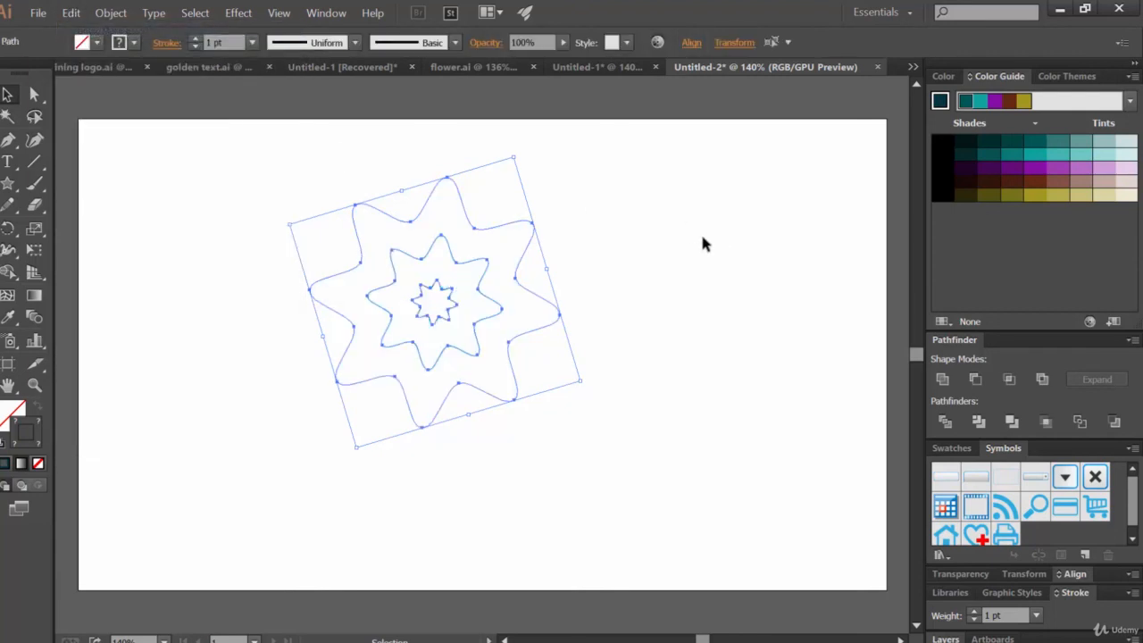
click(703, 239)
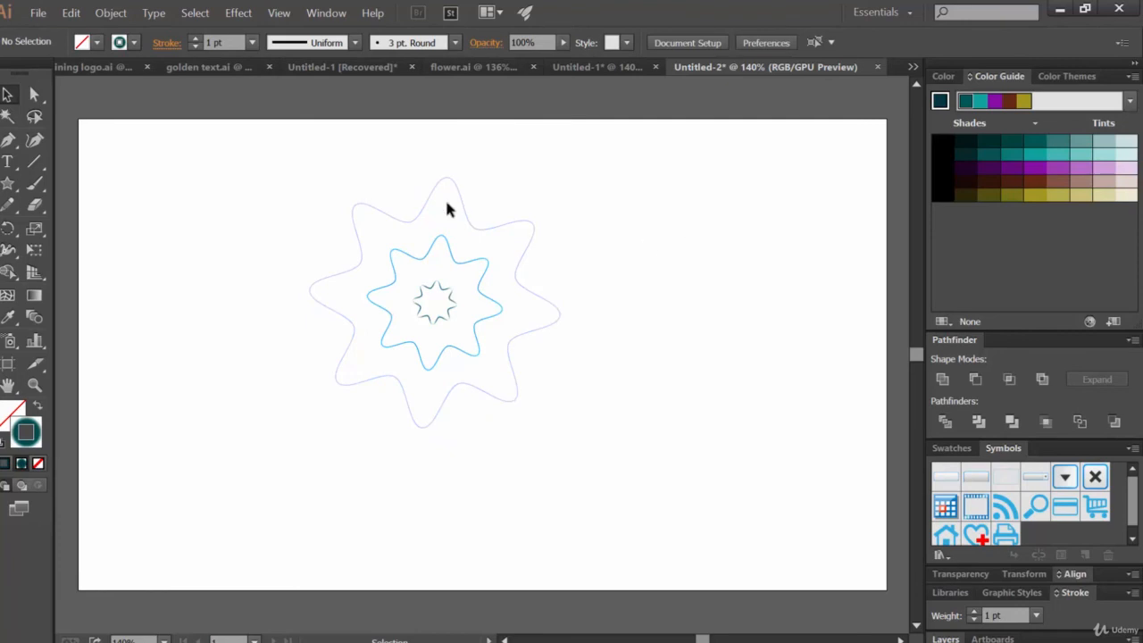
Round the outer star's top and upper-right tips with the Direct Selection tool by lengthening the handles of their anchor points
key(a)
click(453, 182)
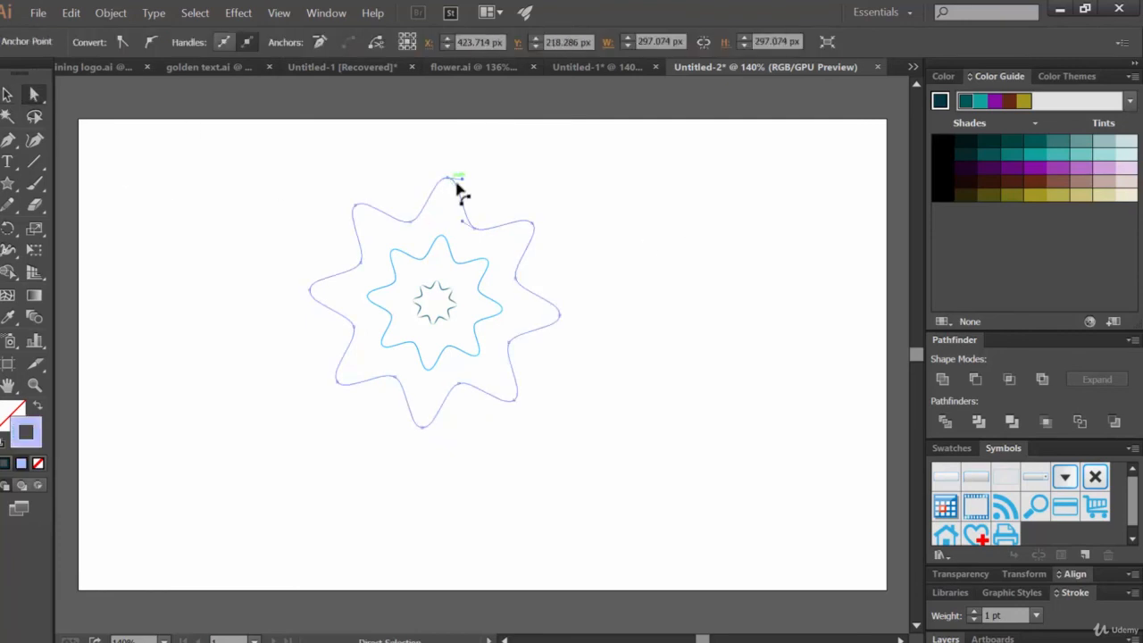
click(454, 181)
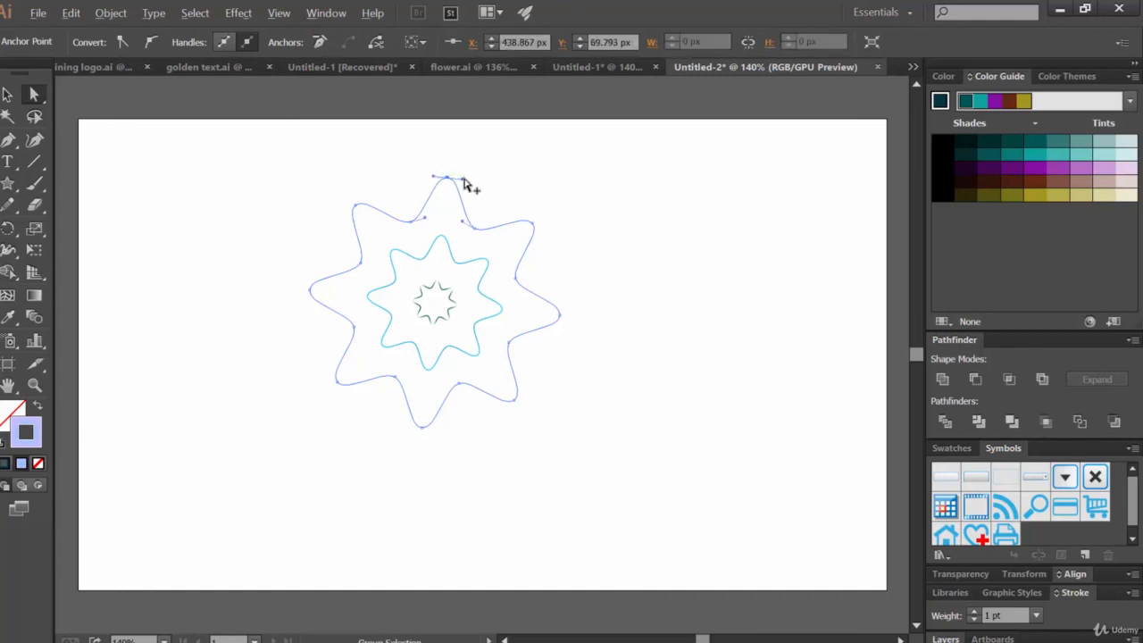
drag(463, 180, 420, 177)
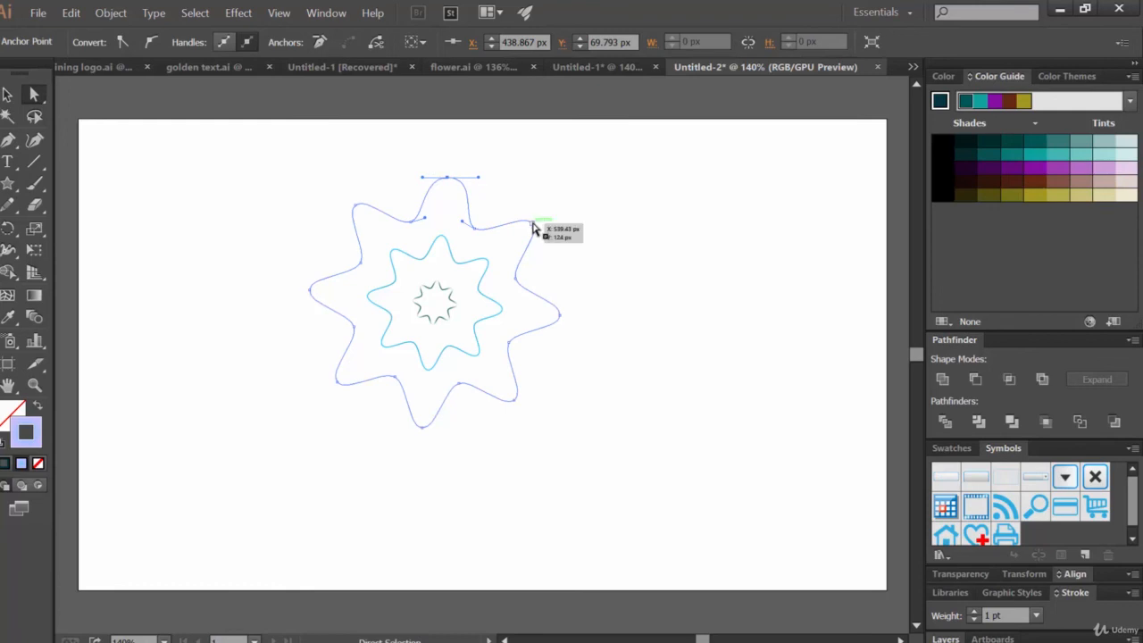
click(533, 223)
mouse_move(542, 230)
mouse_down()
mouse_move(560, 242)
mouse_move(554, 251)
mouse_up()
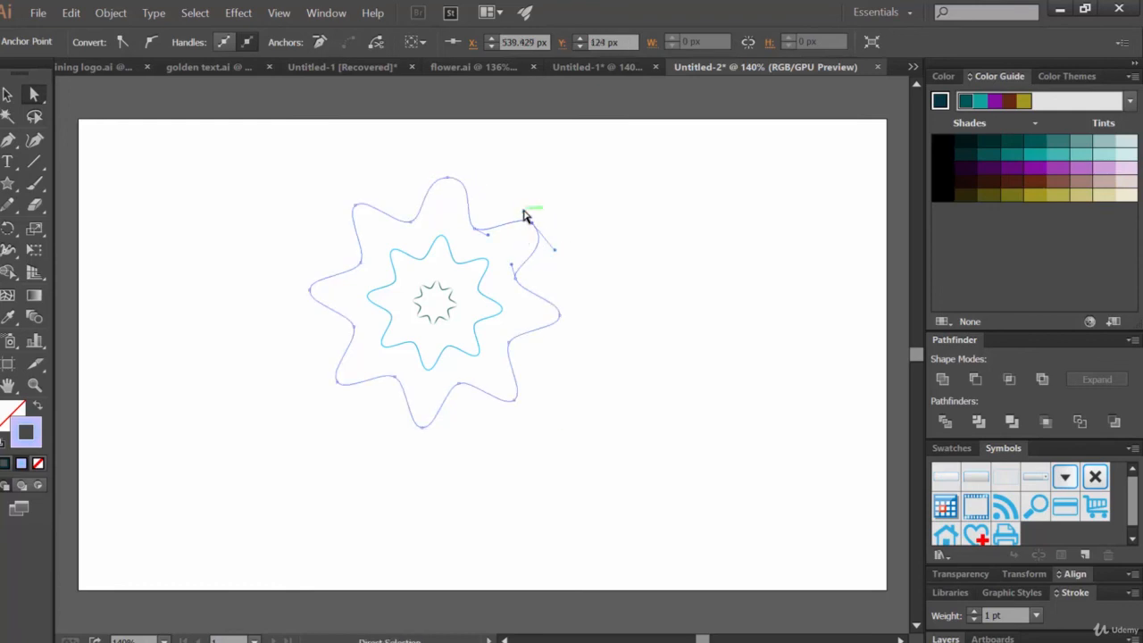
drag(524, 213, 516, 205)
Round the outer star's right and lower-right tips by lengthening their anchor handles, and deselect the path
click(560, 317)
click(560, 319)
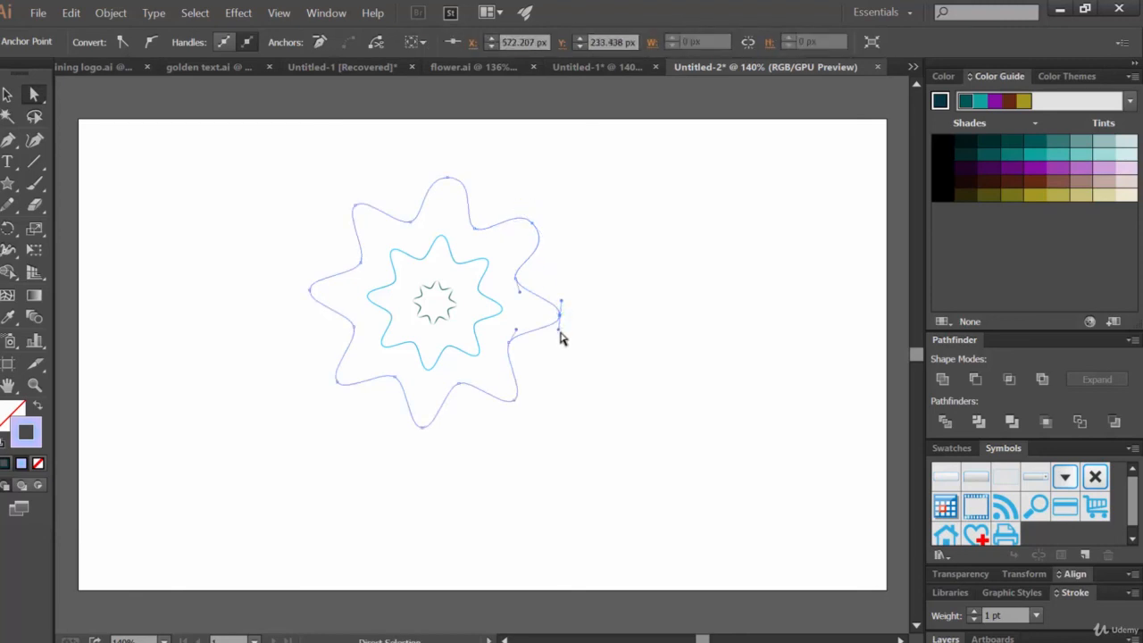
click(555, 340)
click(560, 318)
drag(560, 328, 561, 350)
drag(561, 304, 558, 277)
click(516, 399)
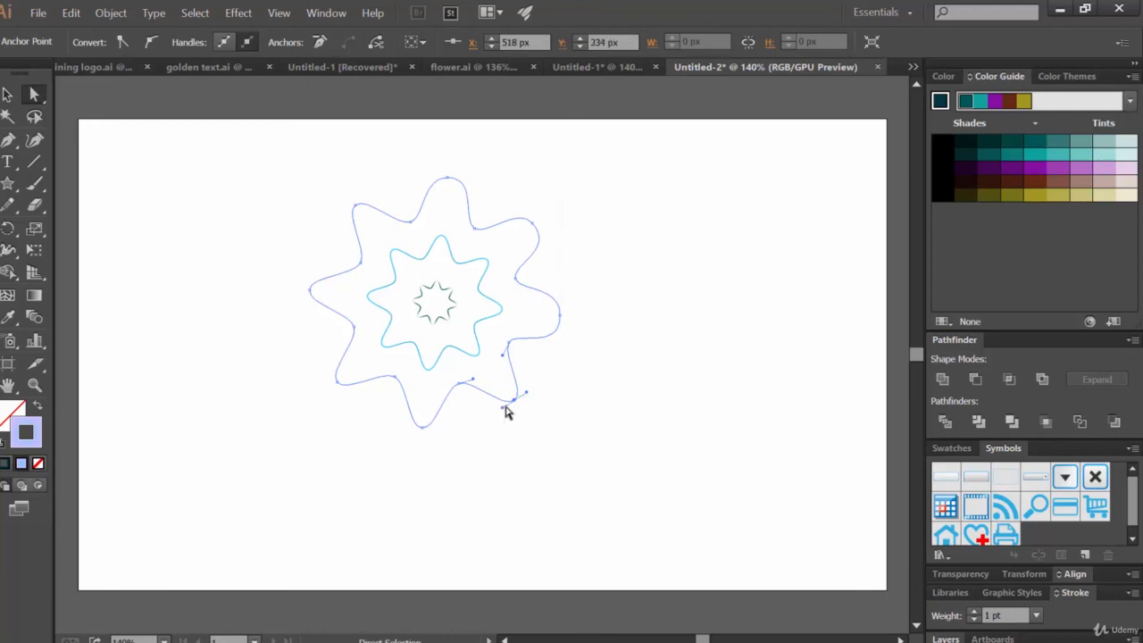
drag(502, 409, 536, 387)
click(575, 398)
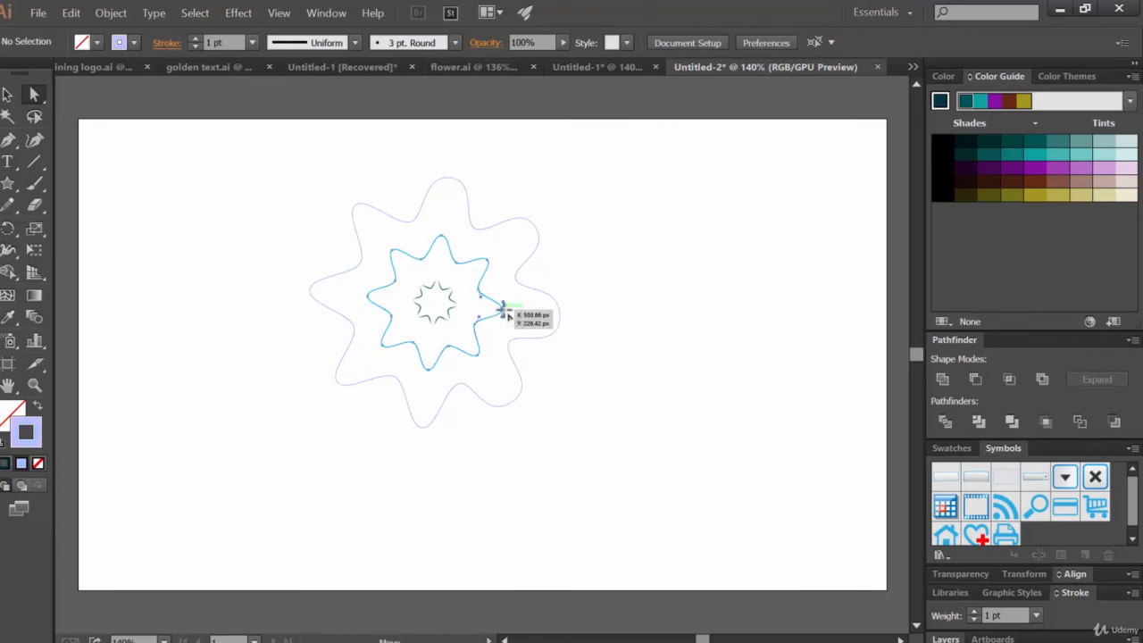
Widen the right tip of the middle blue star by extending its anchor handle, and leave all paths deselected
click(502, 309)
drag(502, 317, 500, 327)
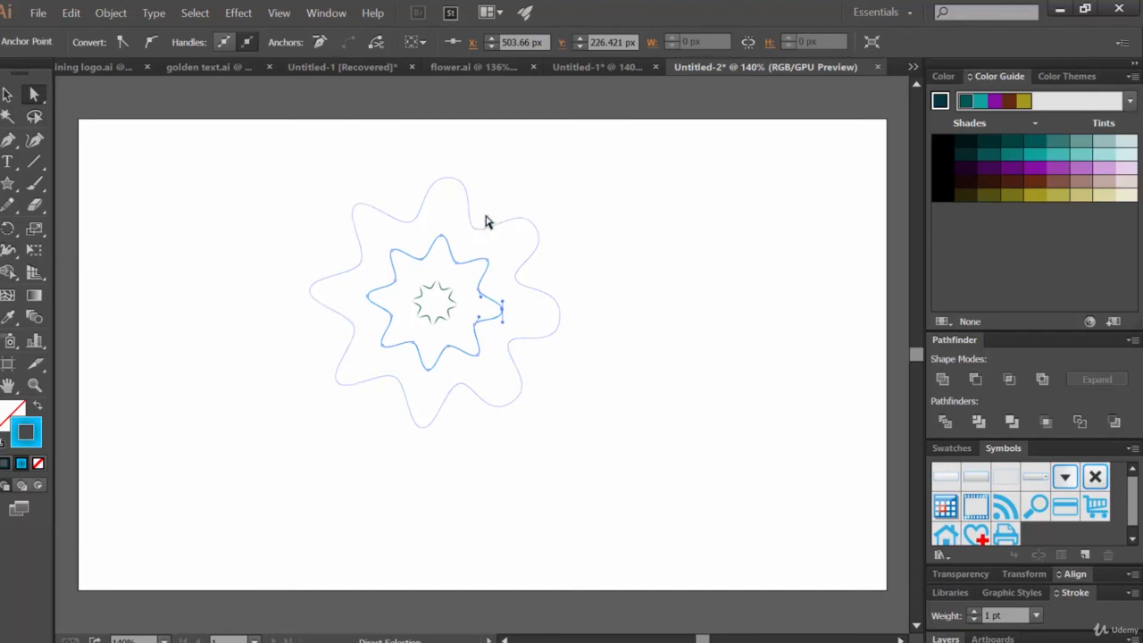
click(493, 232)
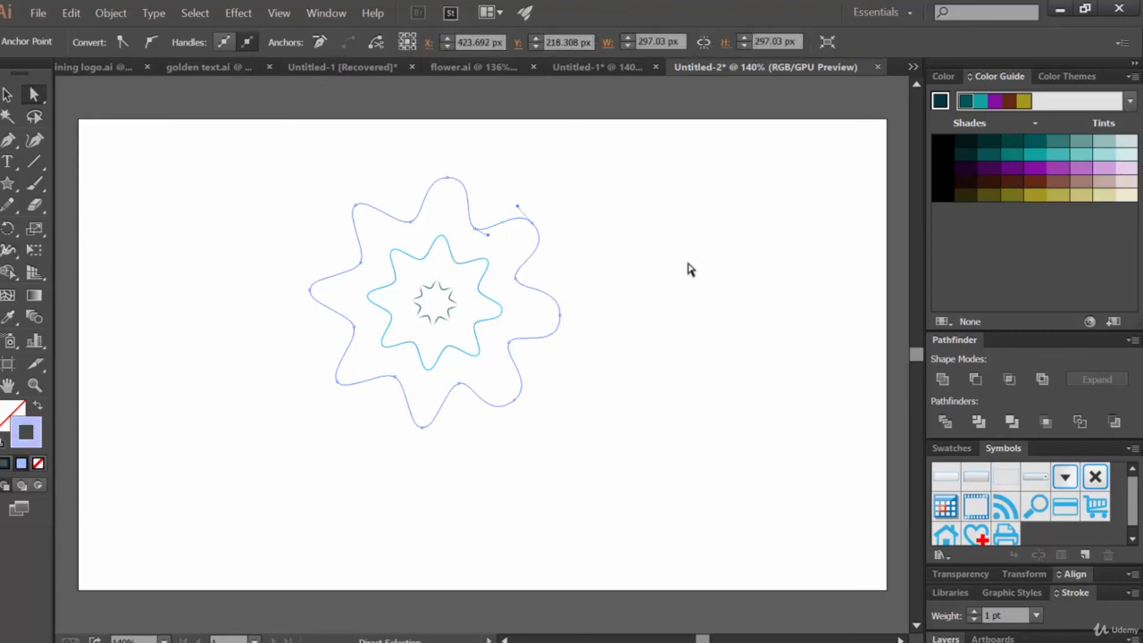
click(625, 275)
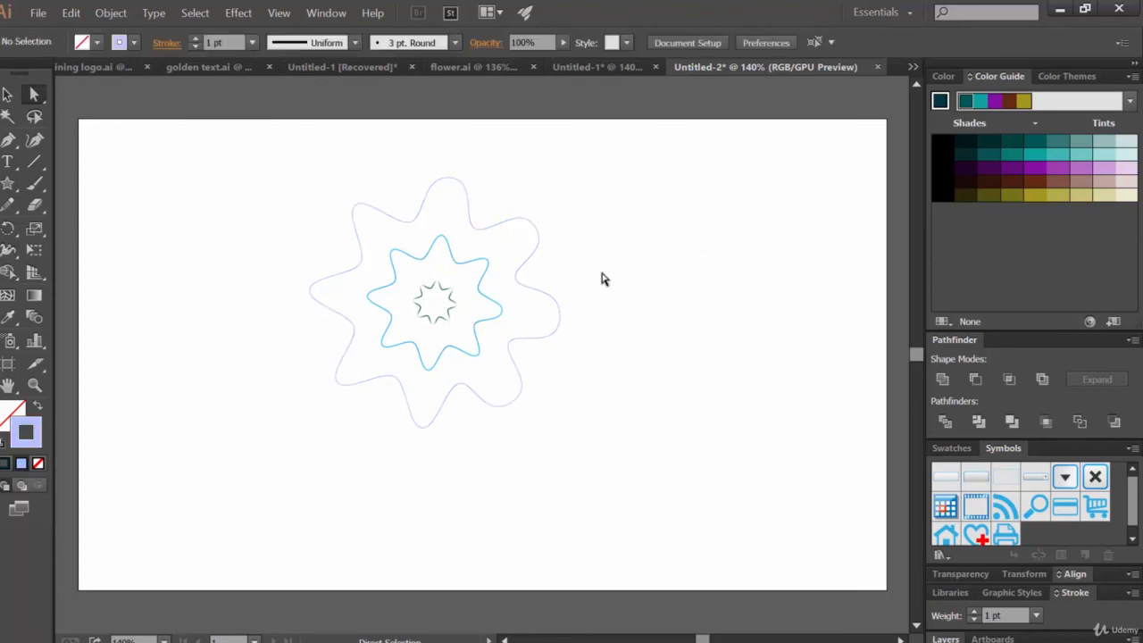
click(534, 243)
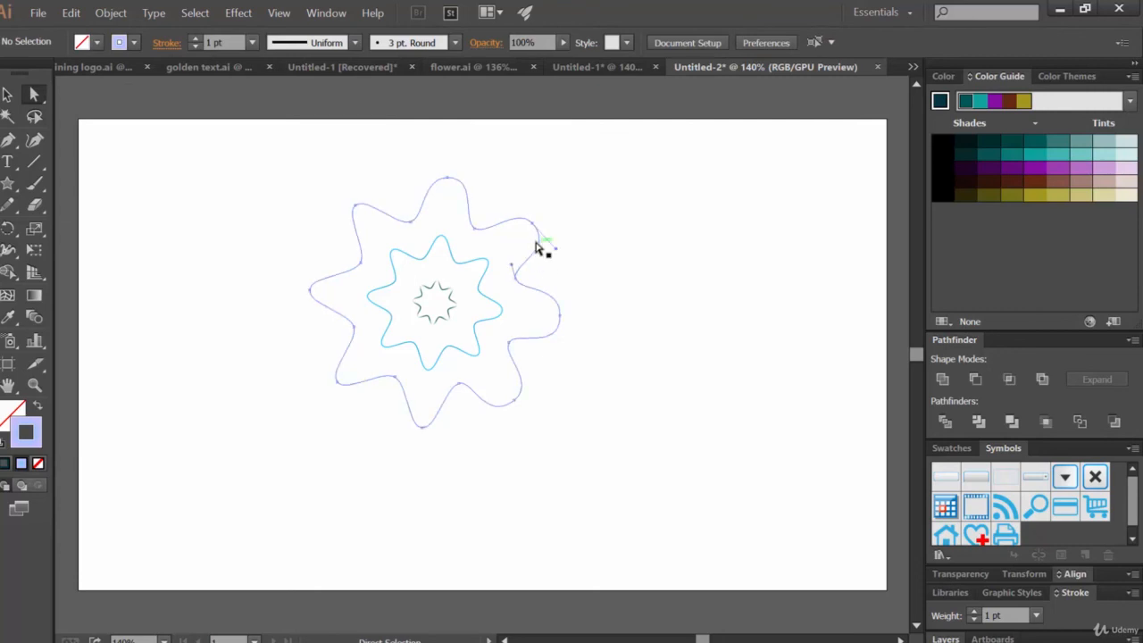
click(668, 248)
Return to the Untitled-1 document, deselect all the artwork and activate the Selection tool
click(595, 67)
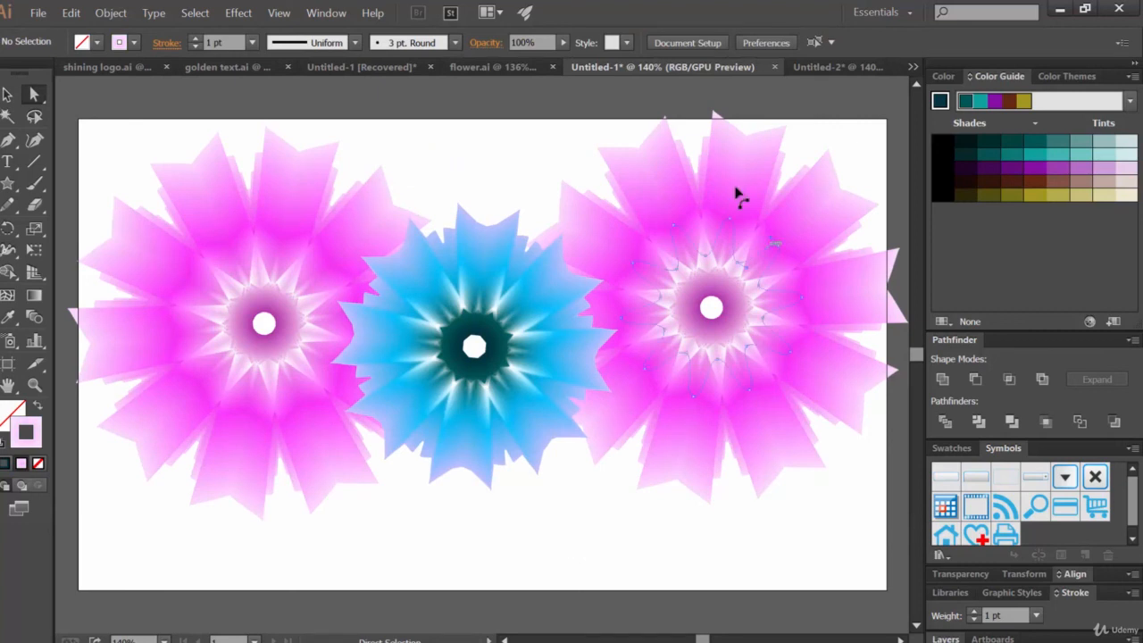
click(740, 191)
click(587, 561)
click(7, 96)
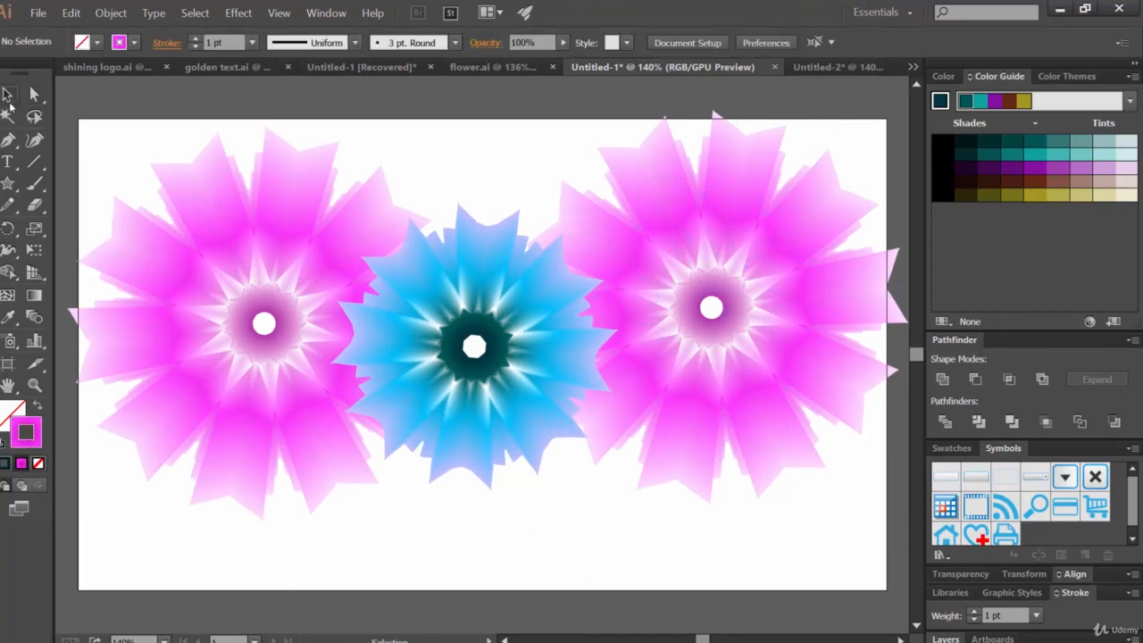